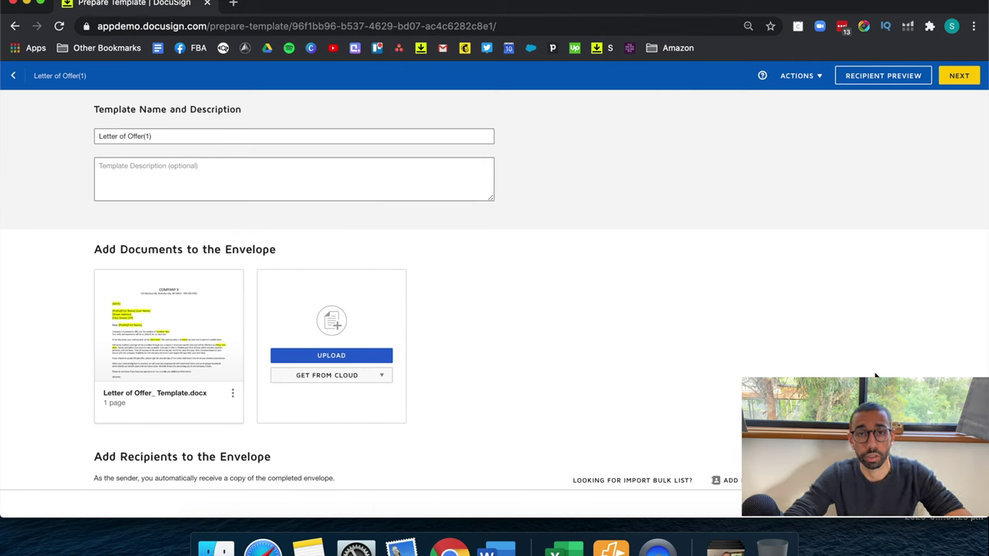
mouse_move(168, 329)
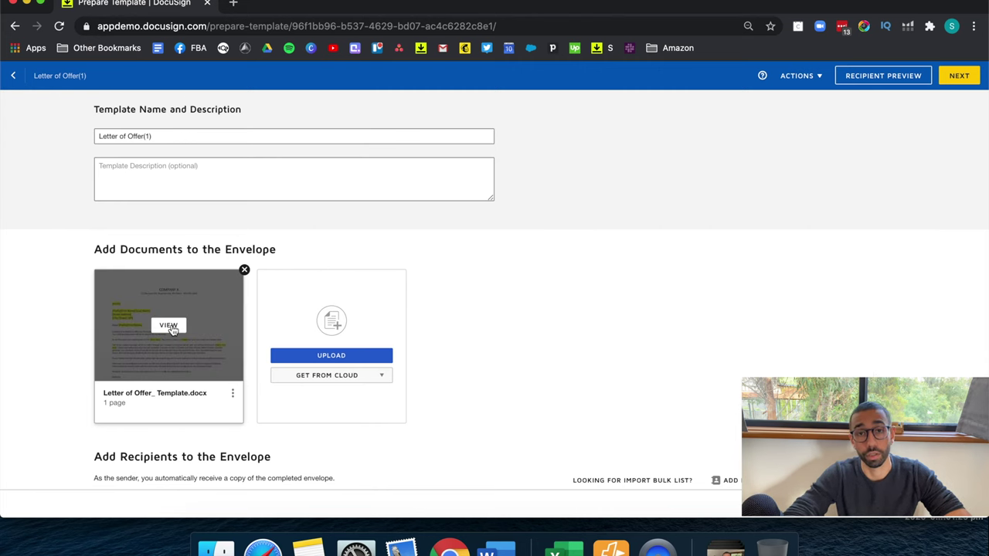
click(168, 325)
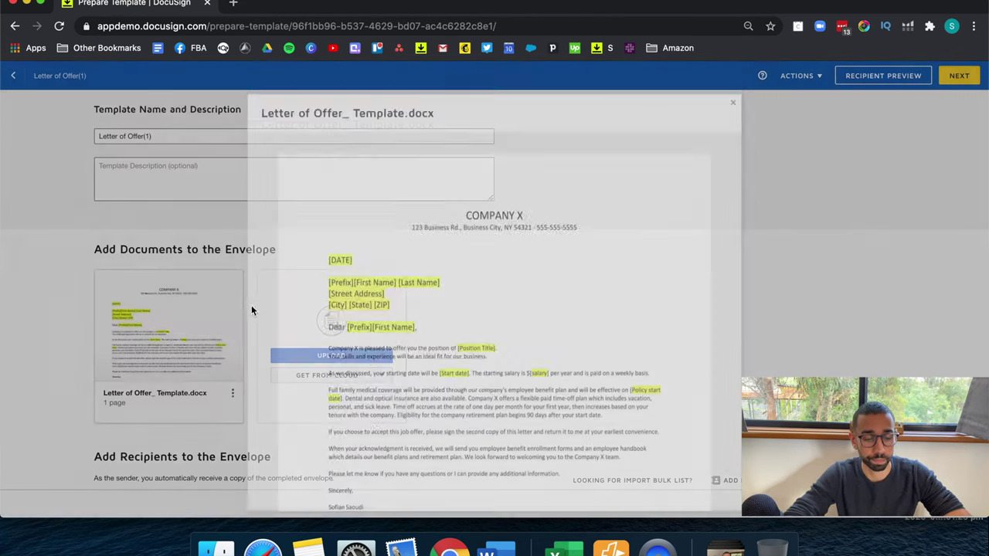
scroll(533, 378, down, 2)
scroll(534, 376, down, 1)
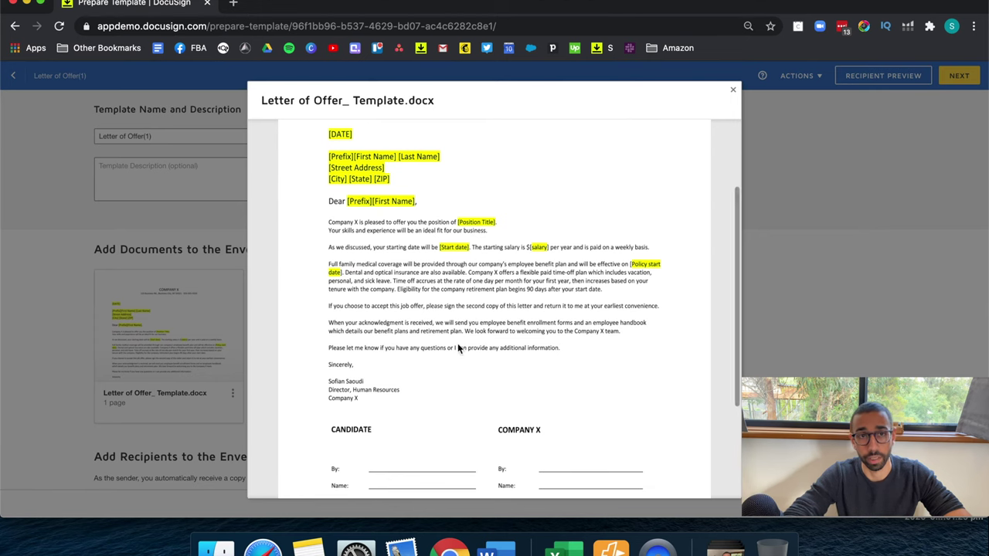
scroll(510, 309, down, 4)
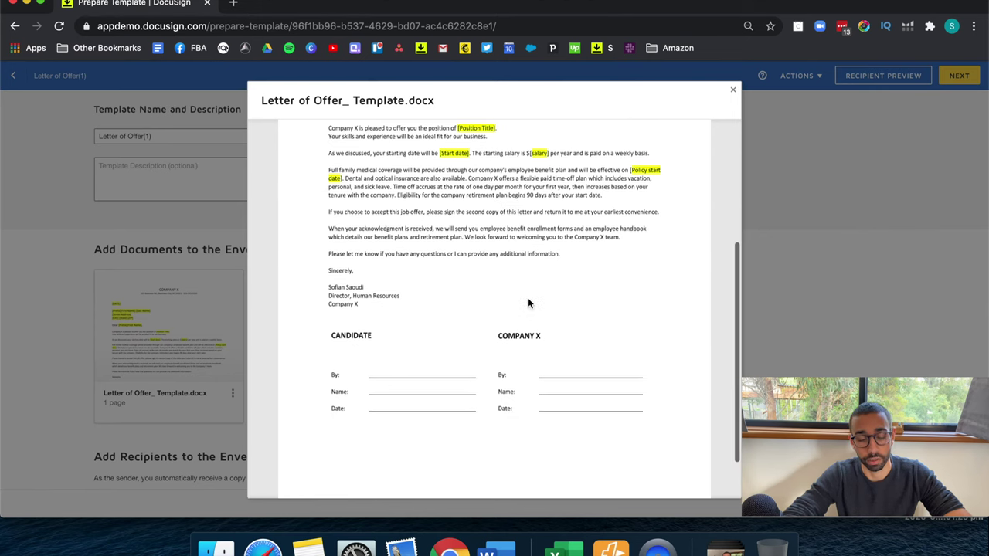
click(734, 89)
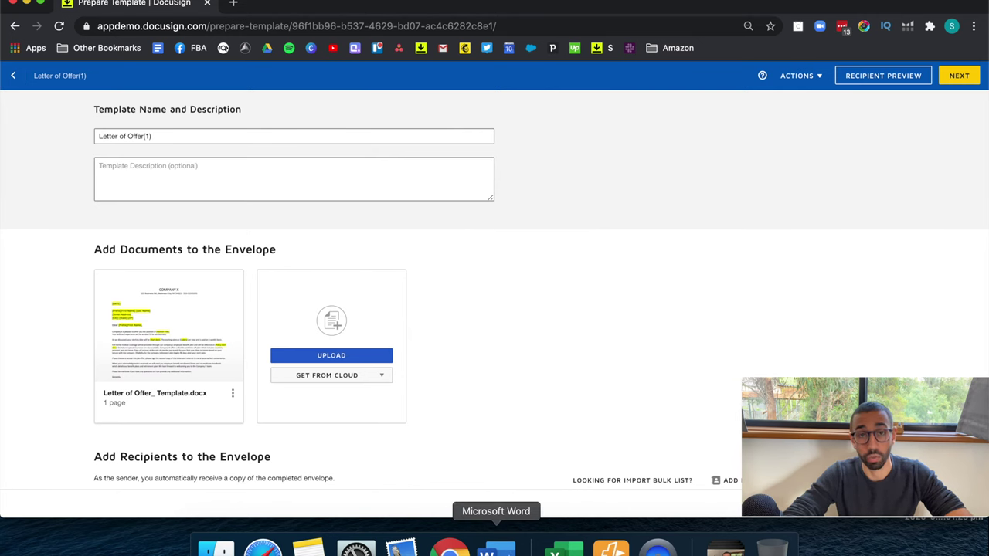
Paste the Executive Assistant job description as plain text below the acceptance paragraph
click(498, 546)
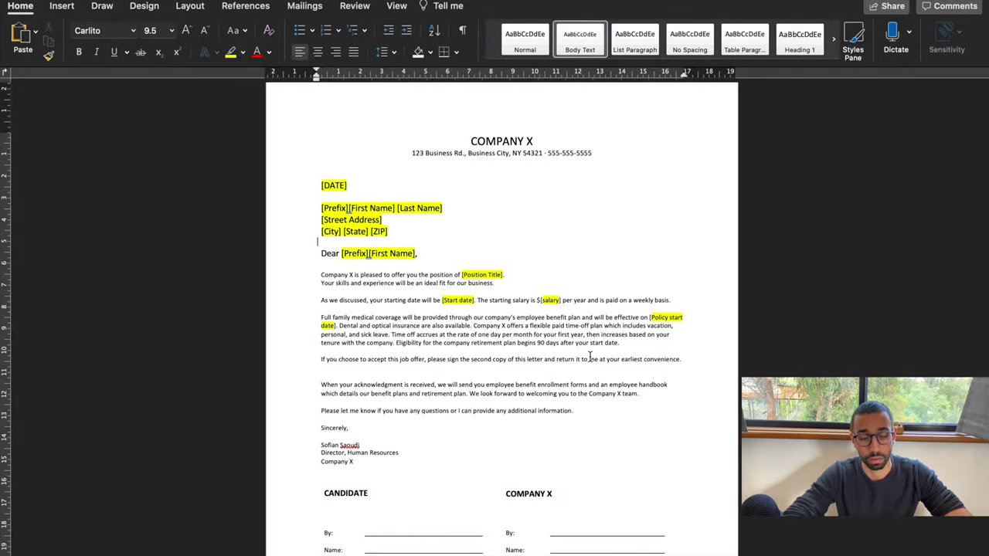
click(359, 375)
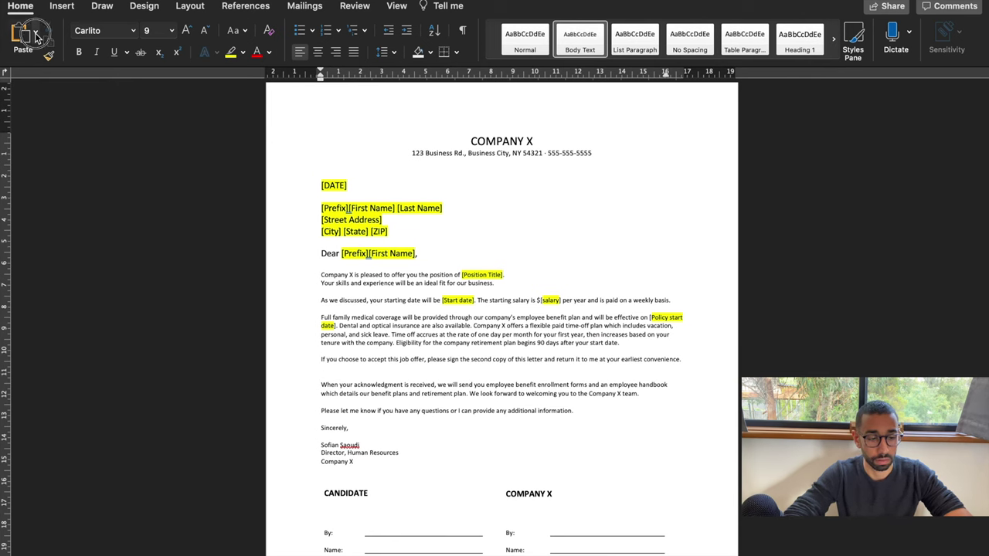
click(37, 37)
click(68, 104)
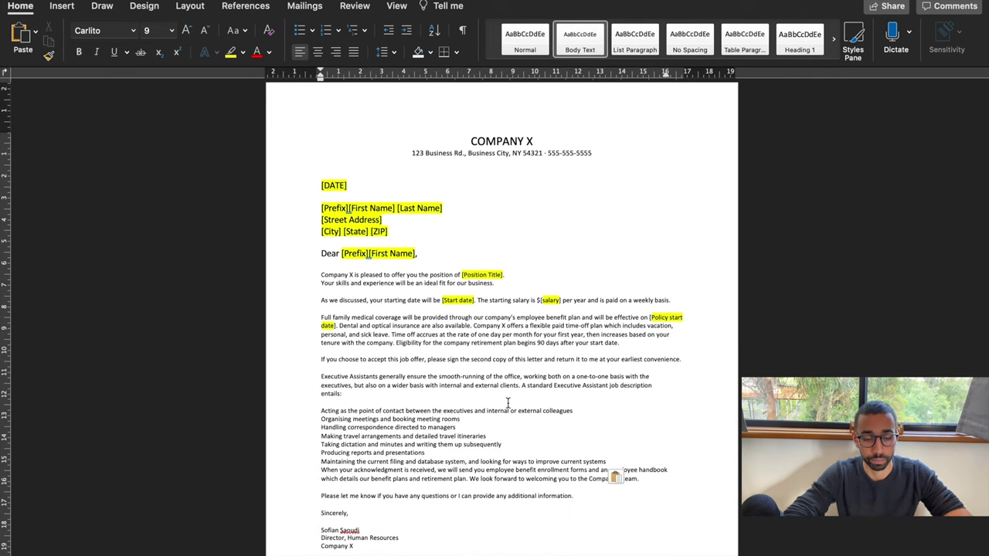
scroll(508, 402, down, 3)
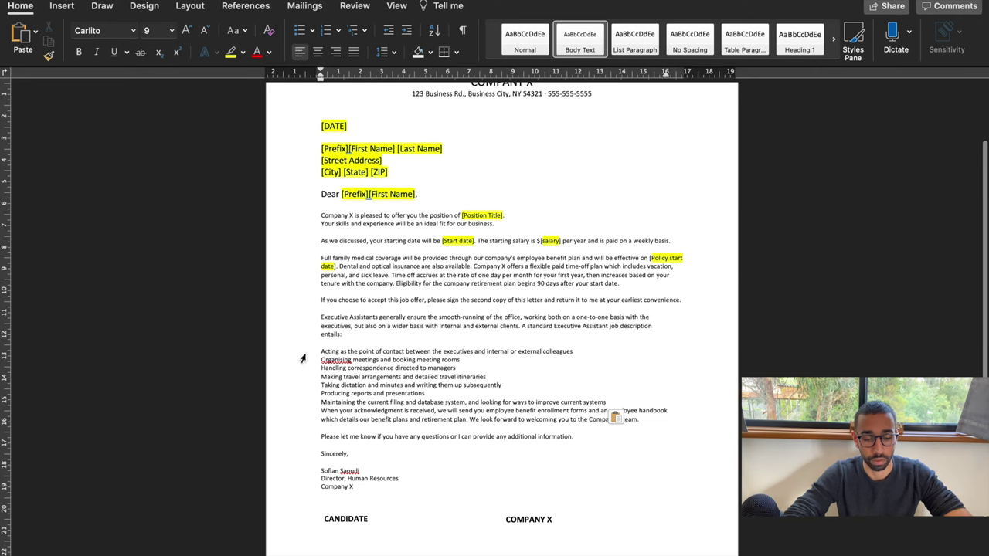
Insert blank lines before the closing request line and start saving the letter as a new file
click(562, 430)
key(Return)
key(Return)
key(Return)
key(Return)
key(Return)
key(Return)
key(Return)
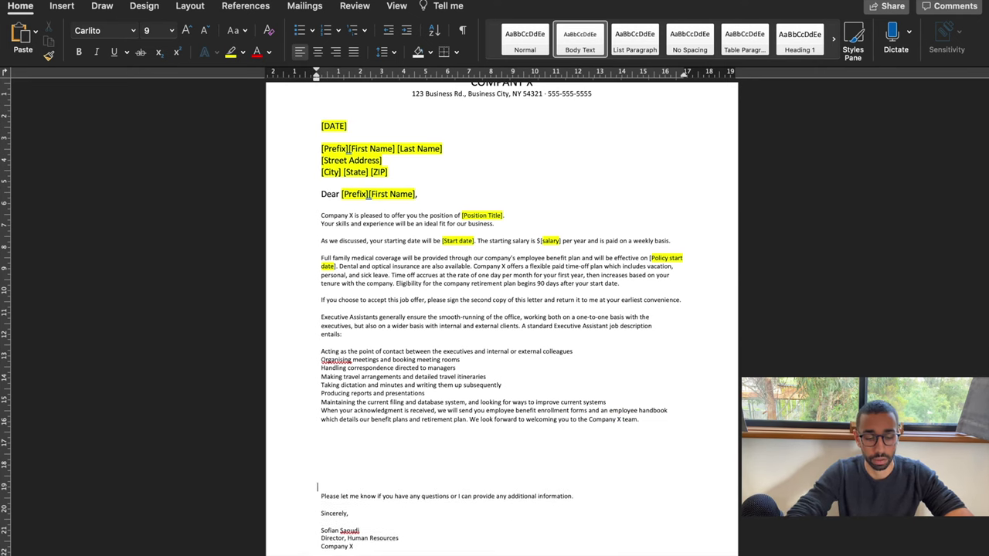
scroll(368, 195, down, 10)
key(super+shift+s)
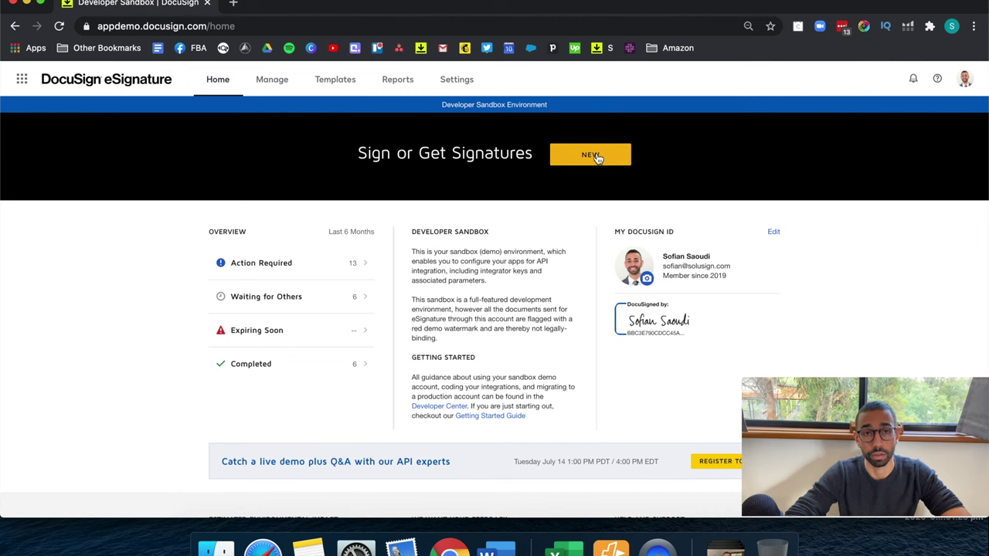
Start a new envelope and upload letter of offer 2.docx into it
click(596, 157)
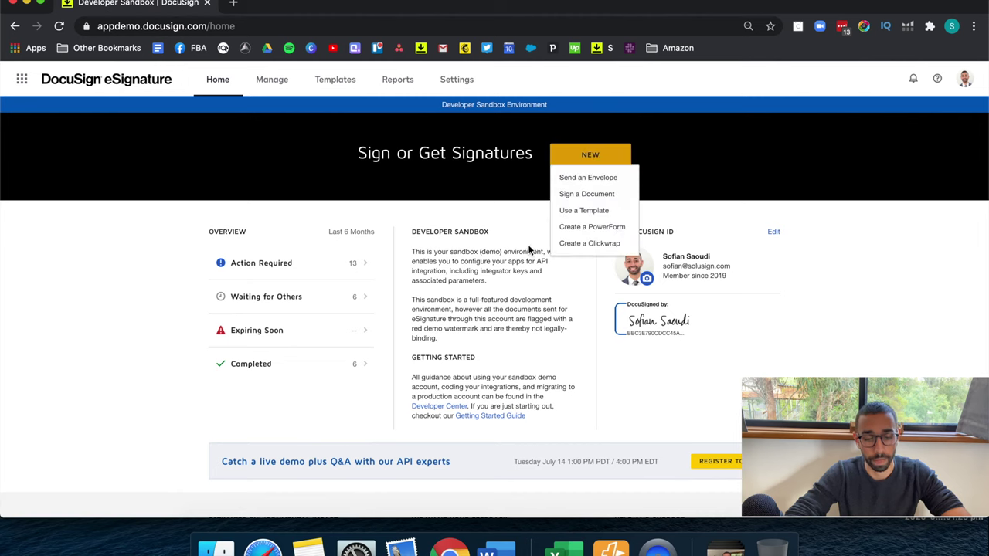
click(598, 182)
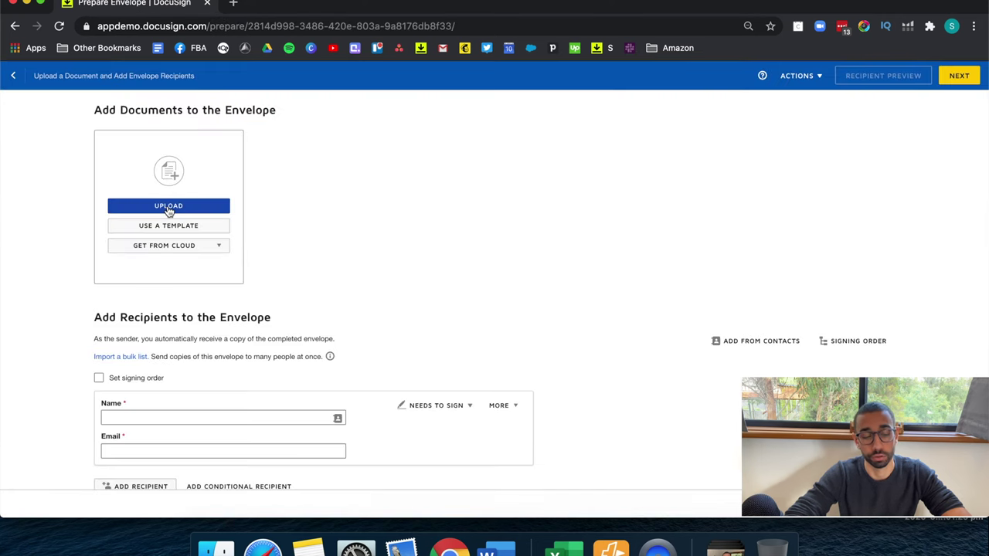
click(165, 207)
click(403, 83)
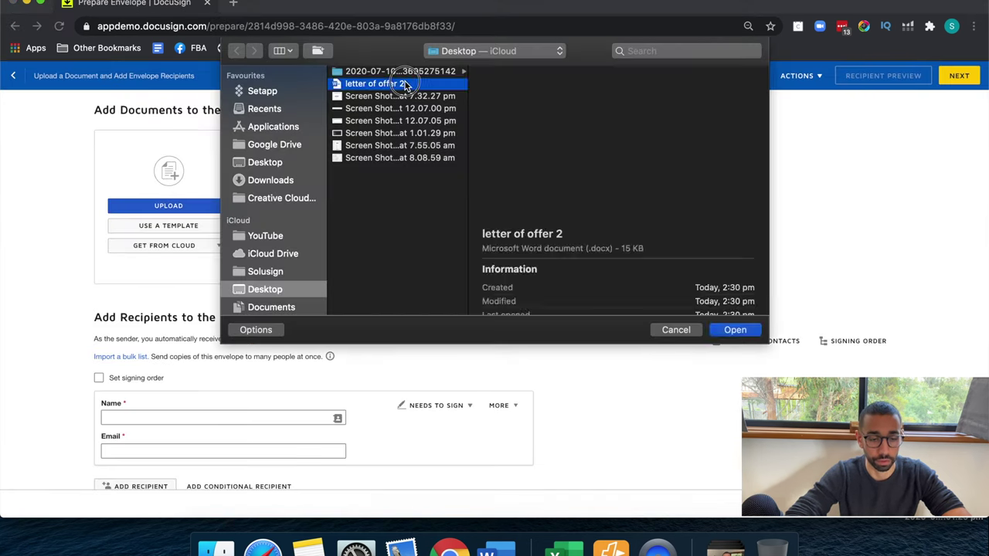
double_click(403, 84)
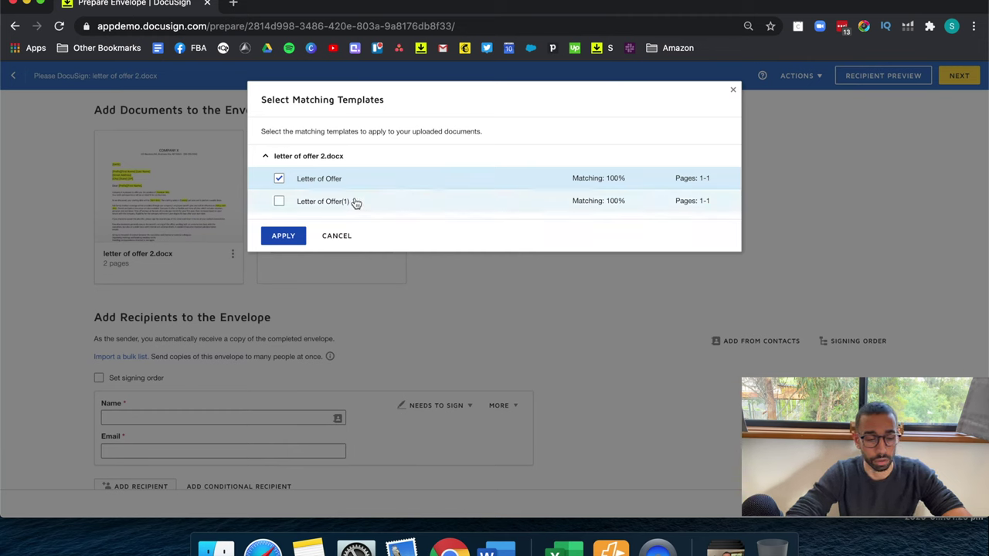
Apply the matching Letter of Offer template and continue to field placement
click(295, 239)
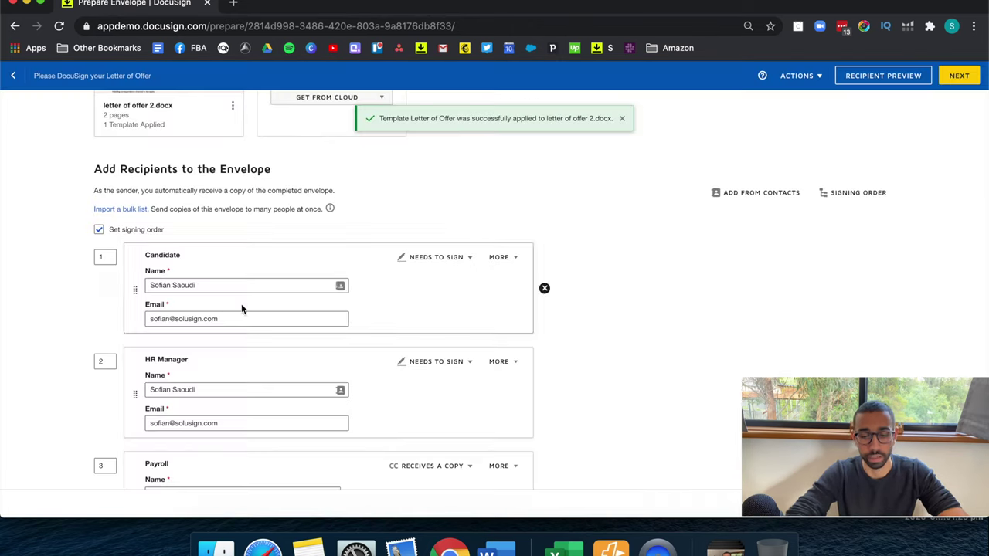
click(965, 75)
scroll(623, 318, down, 10)
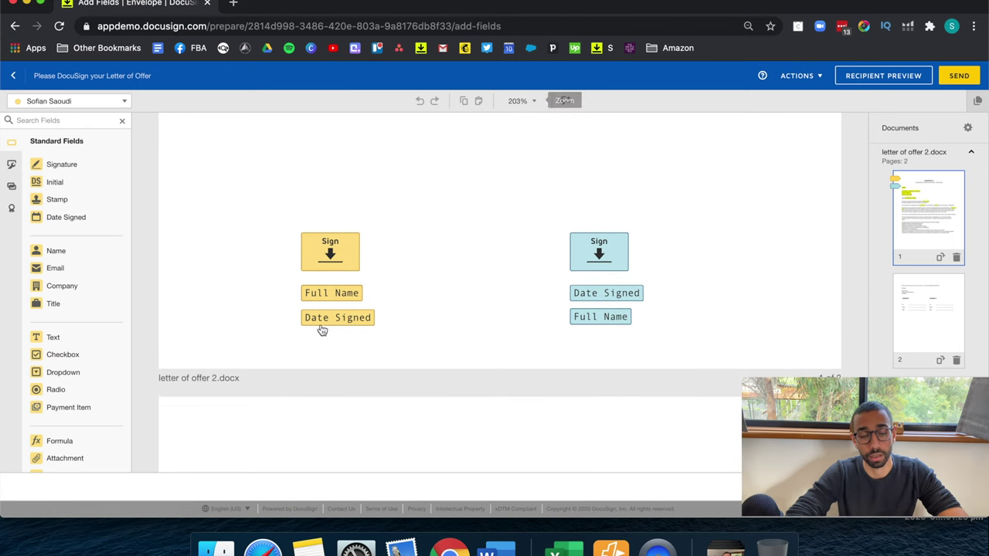
Scroll through pages 1 and 2 to inspect where the signing fields landed
scroll(573, 375, down, 10)
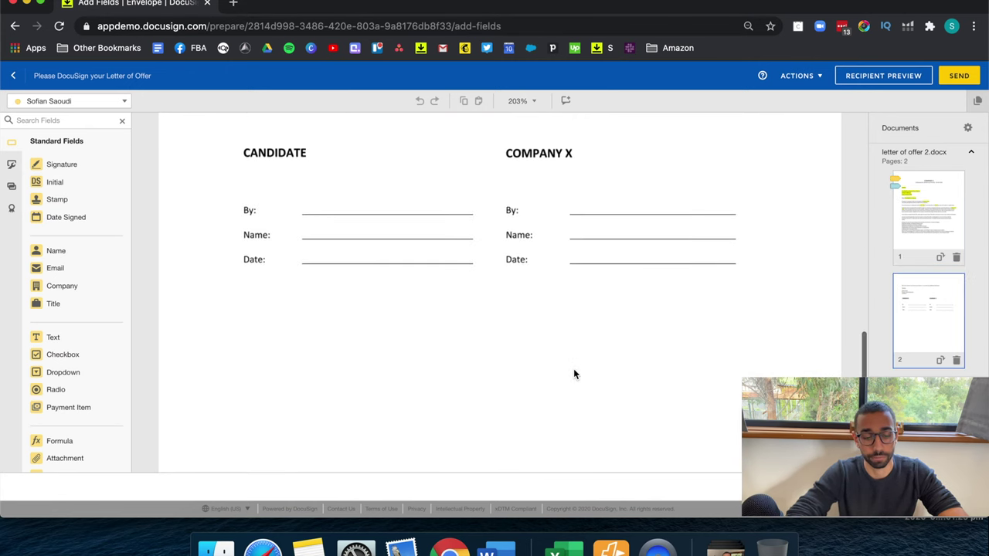
scroll(673, 216, up, 10)
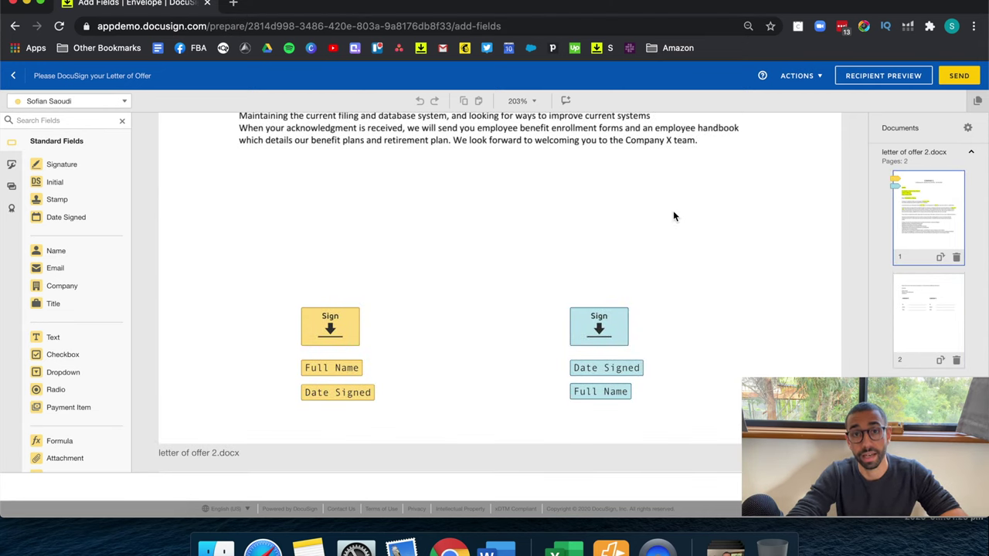
scroll(469, 407, down, 10)
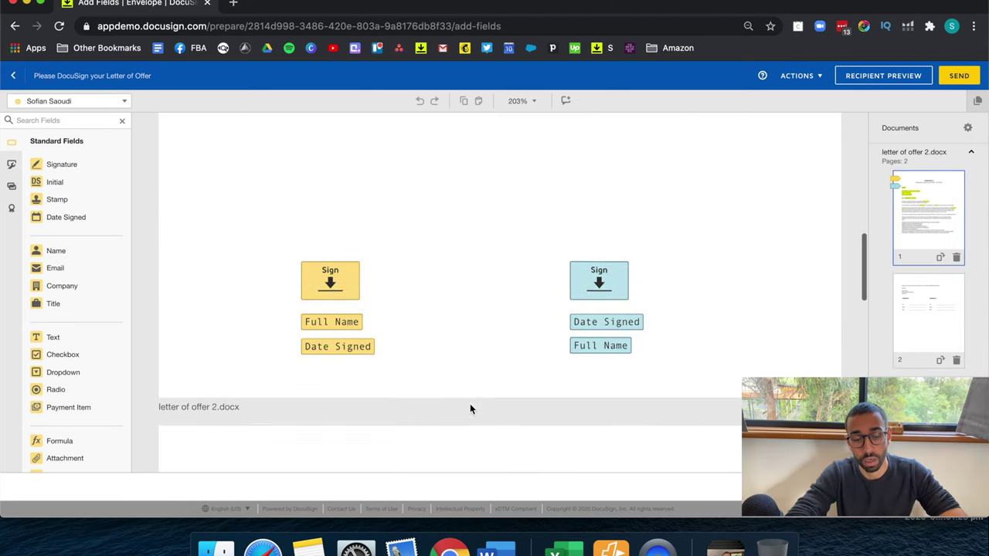
scroll(470, 407, down, 1)
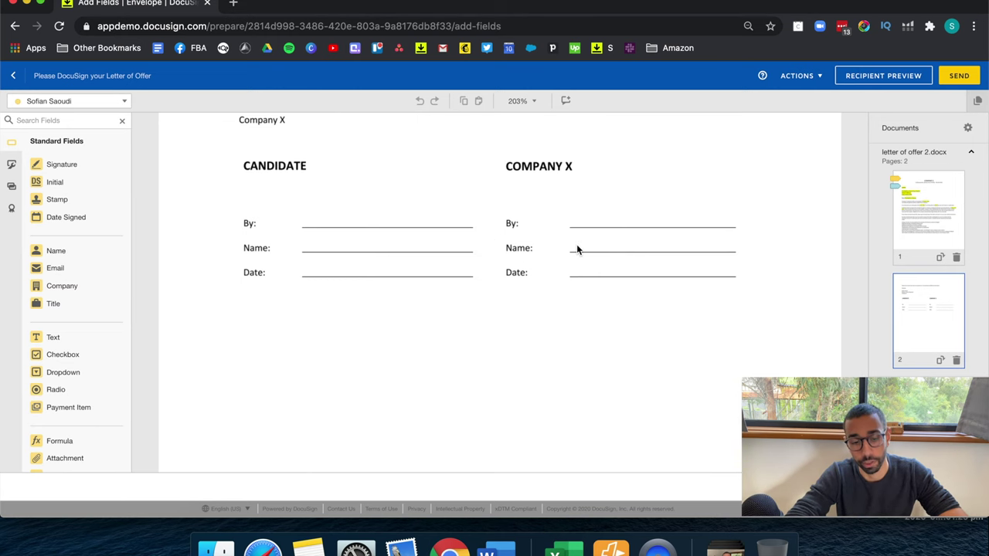
scroll(576, 244, up, 10)
Discard the envelope draft from the Actions menu and confirm
click(799, 76)
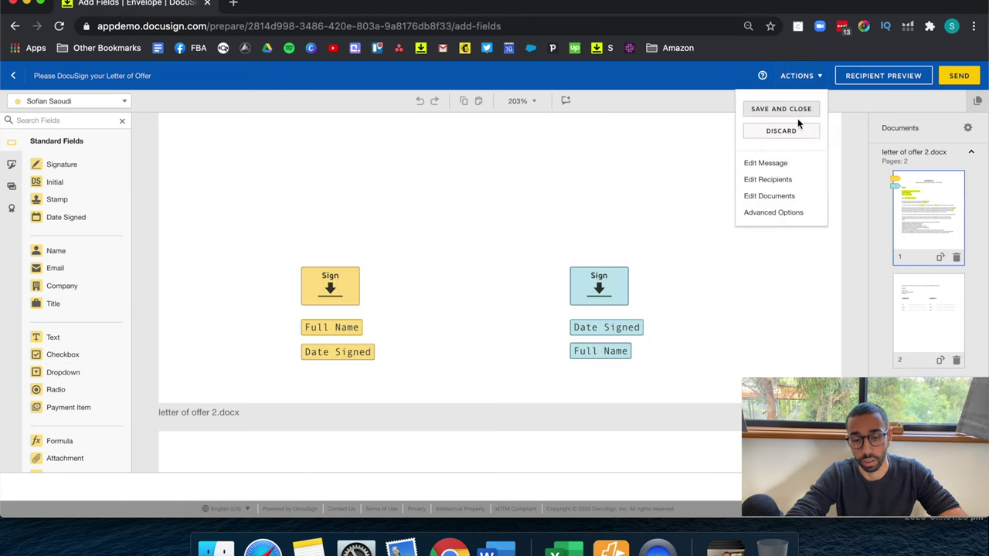
click(795, 112)
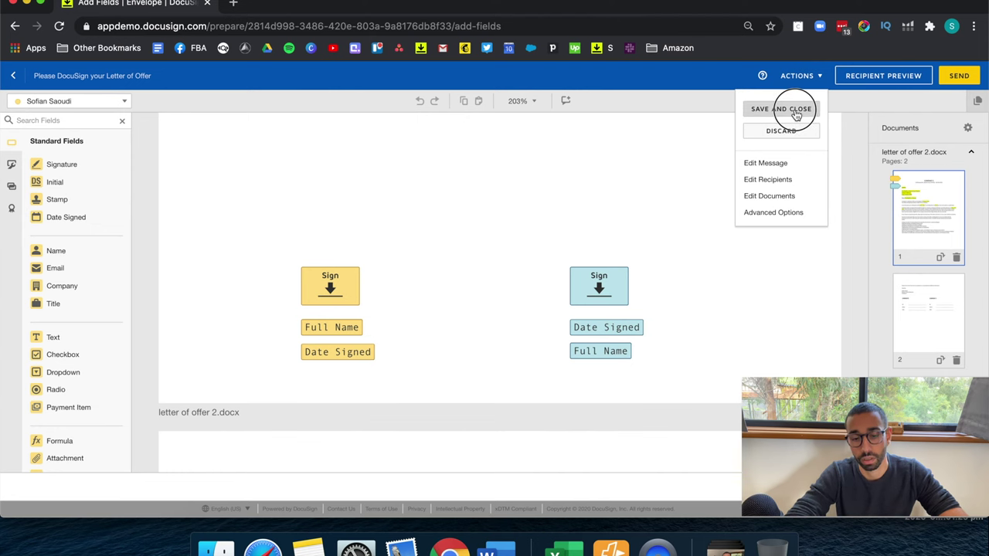
click(786, 130)
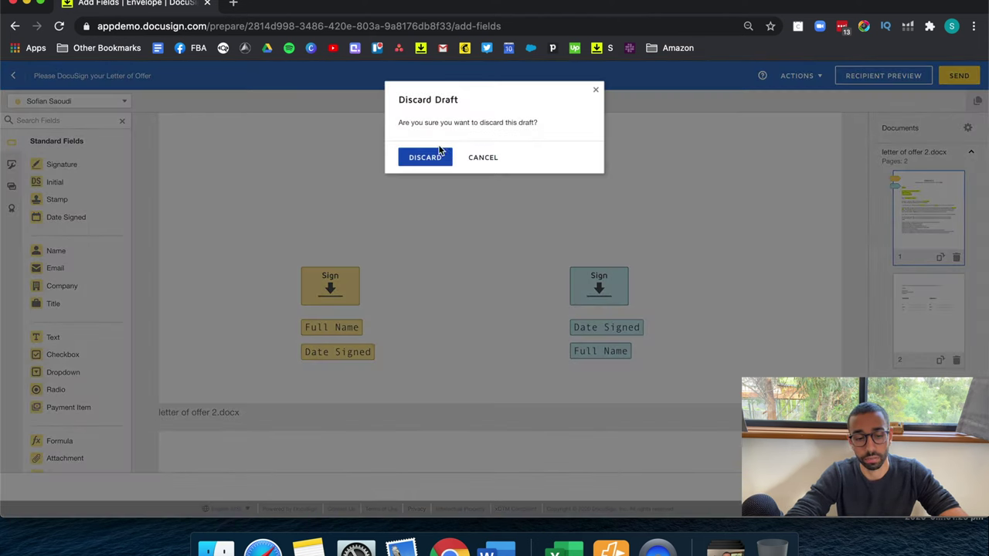
click(425, 159)
click(344, 80)
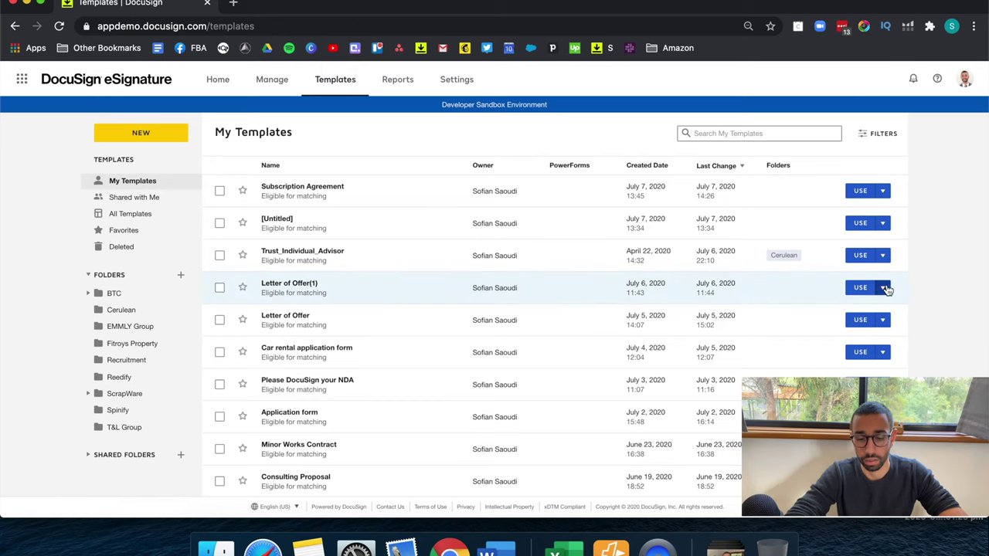
click(883, 288)
click(825, 304)
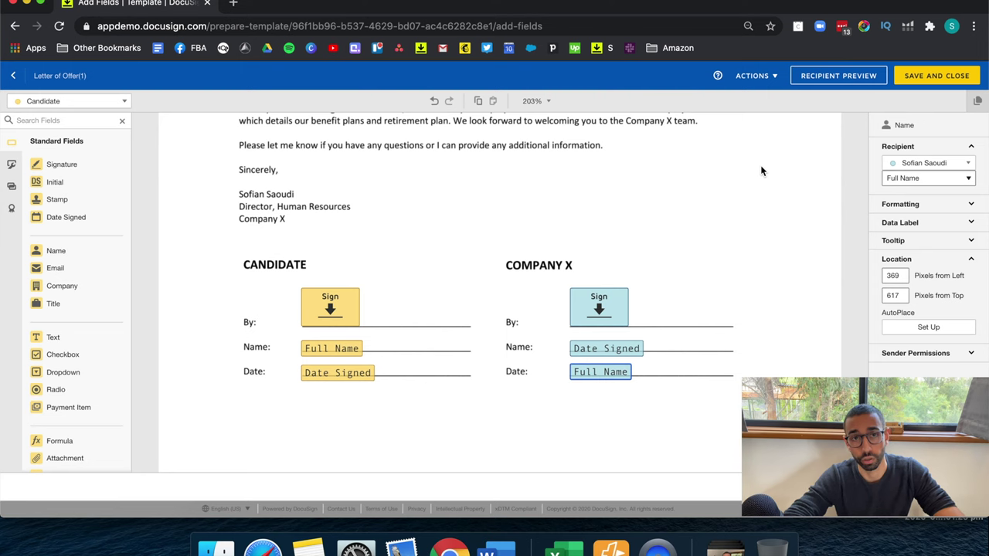
click(671, 120)
scroll(270, 273, up, 1)
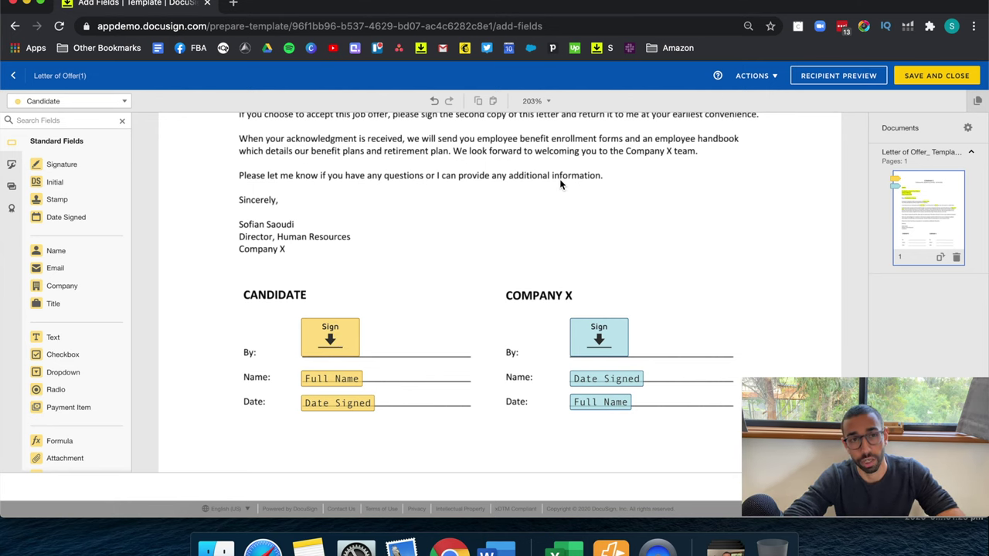
Type 'Kind of text' above the Candidate By: line and make its font colour white
key(ctrl+Right)
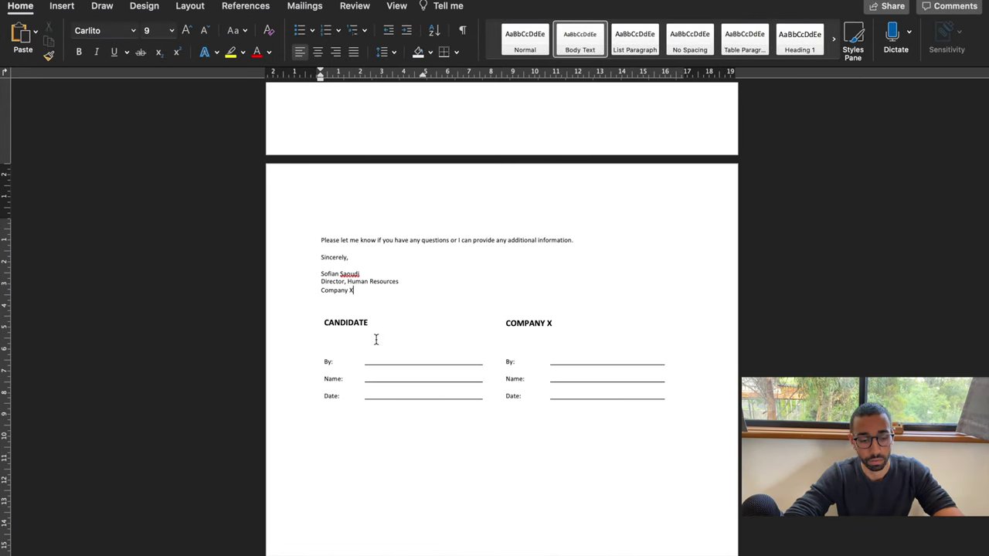
click(328, 350)
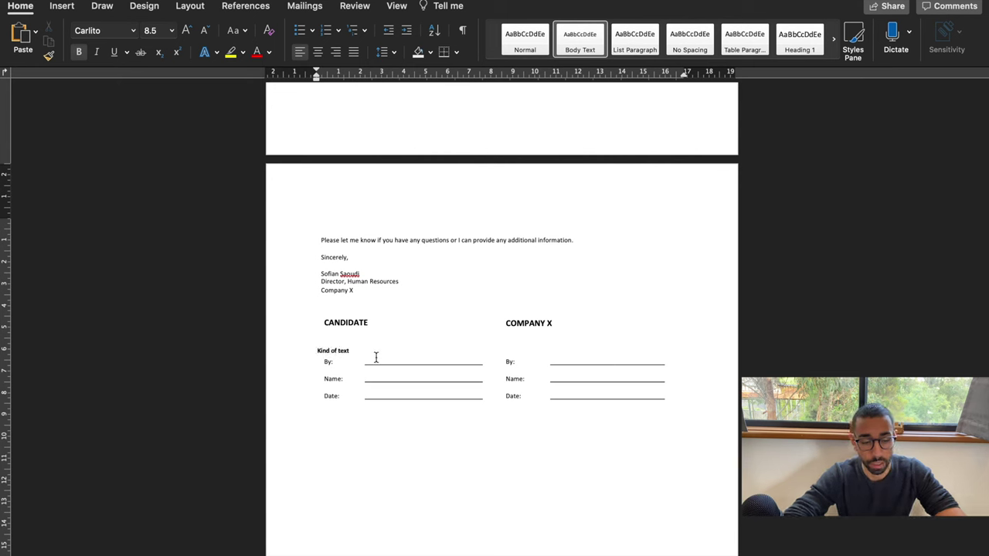
drag(358, 351, 317, 353)
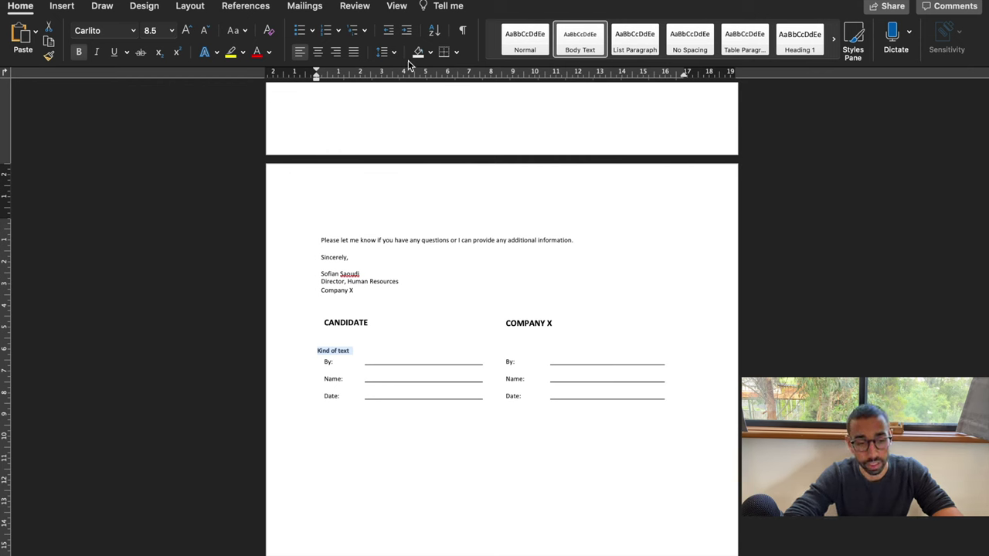
click(269, 51)
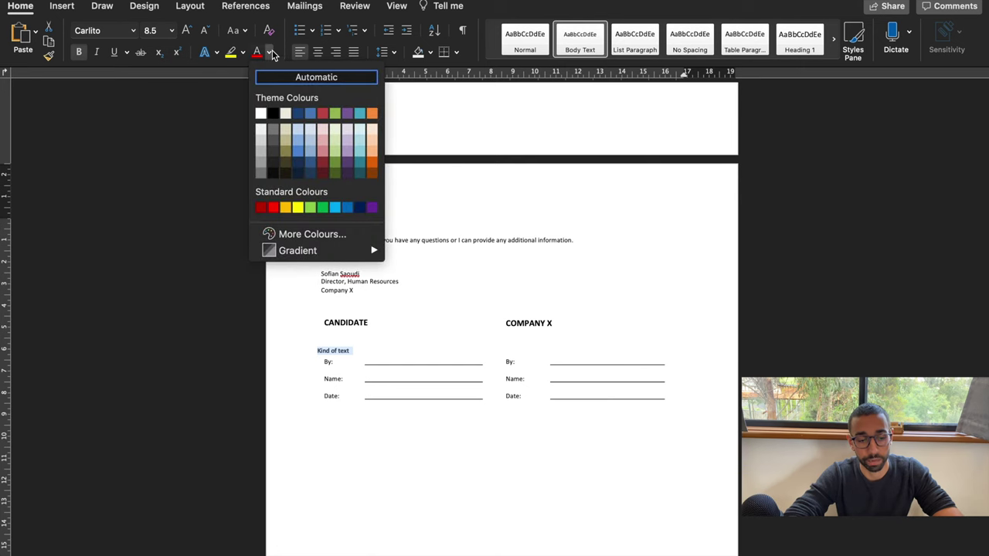
click(260, 115)
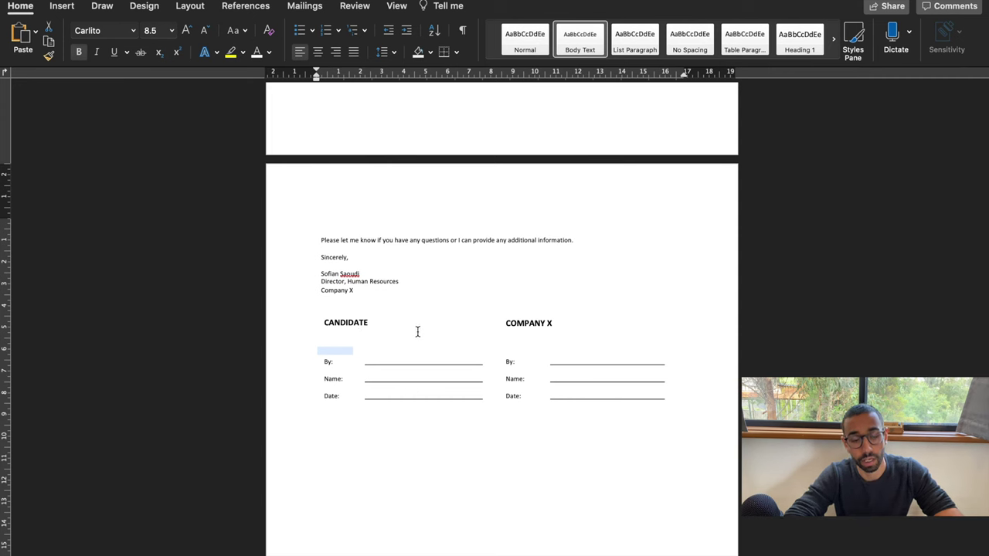
click(385, 344)
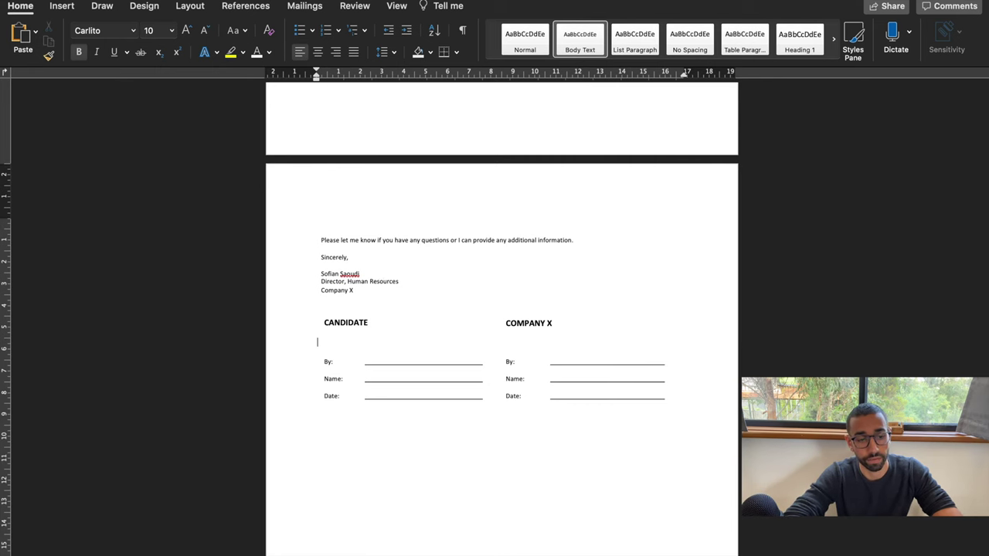
Replace the template's document with letter of offer 2.docx from the document's options menu
key(ctrl+Left)
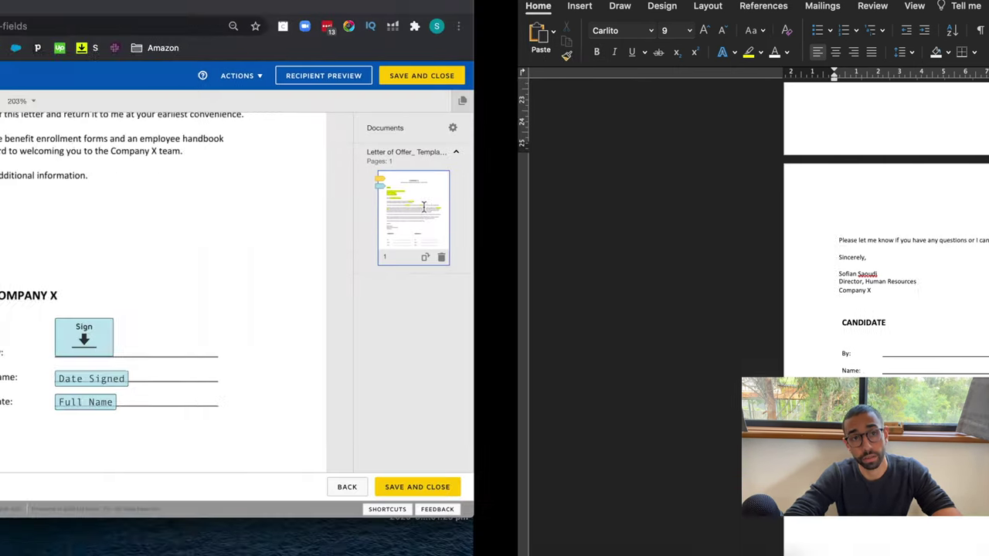
click(19, 76)
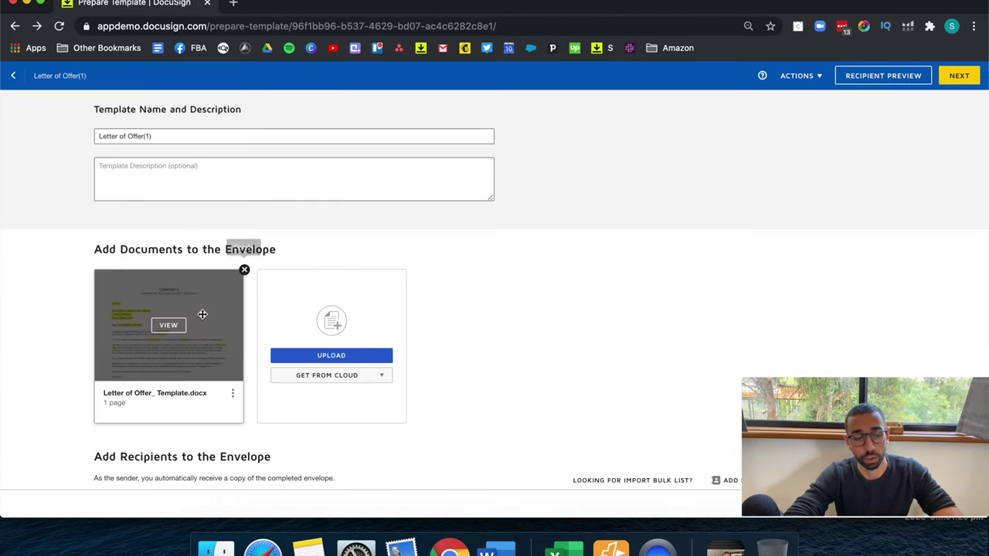
scroll(198, 313, down, 1)
scroll(224, 397, down, 2)
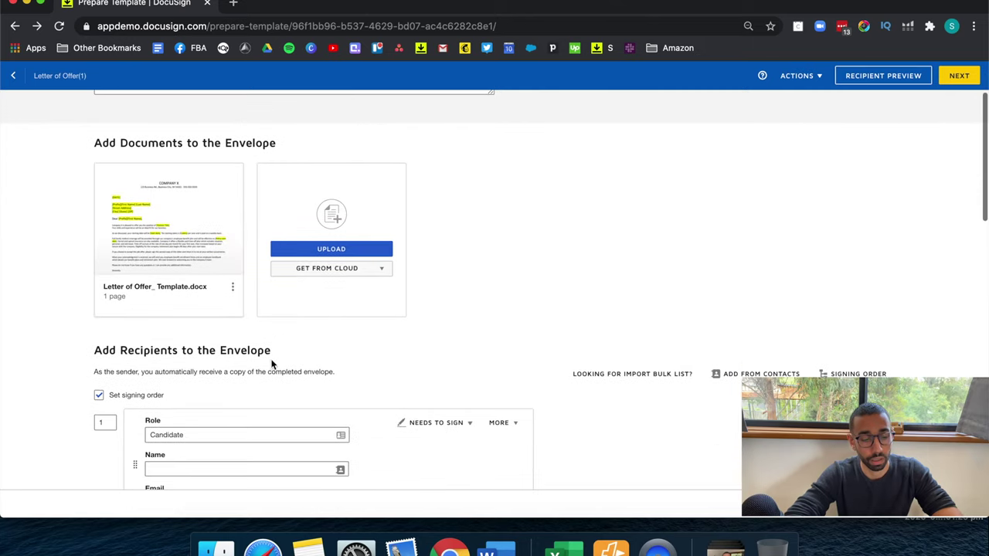
click(232, 288)
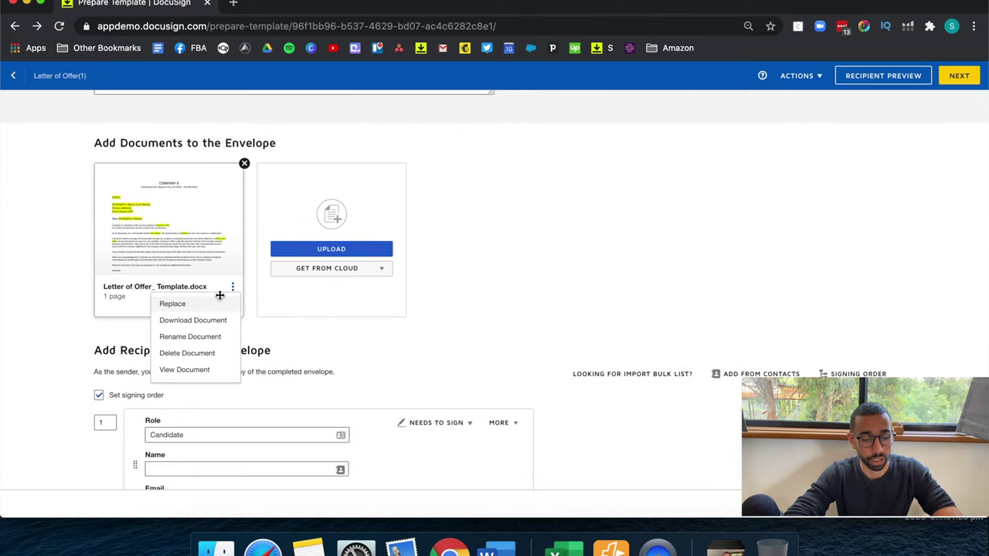
click(177, 306)
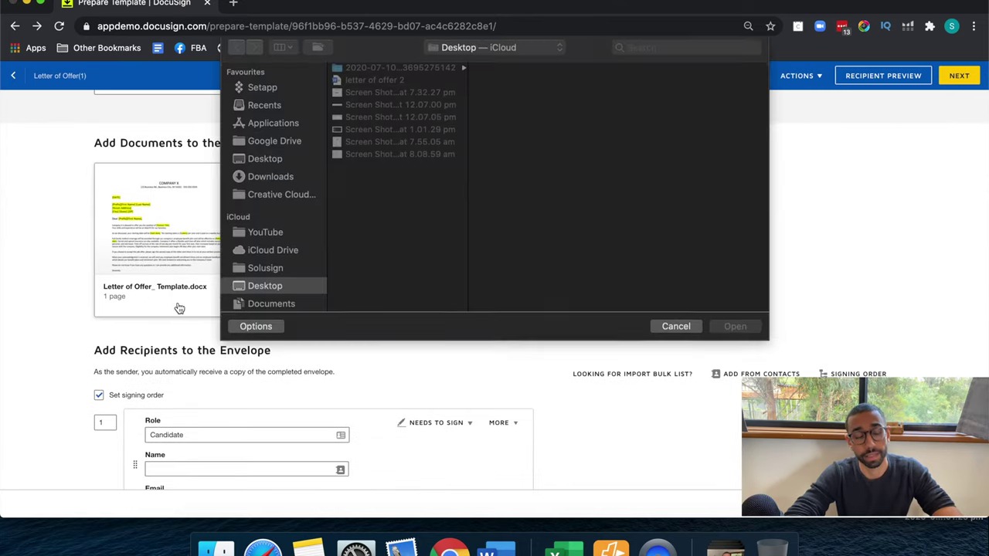
double_click(389, 83)
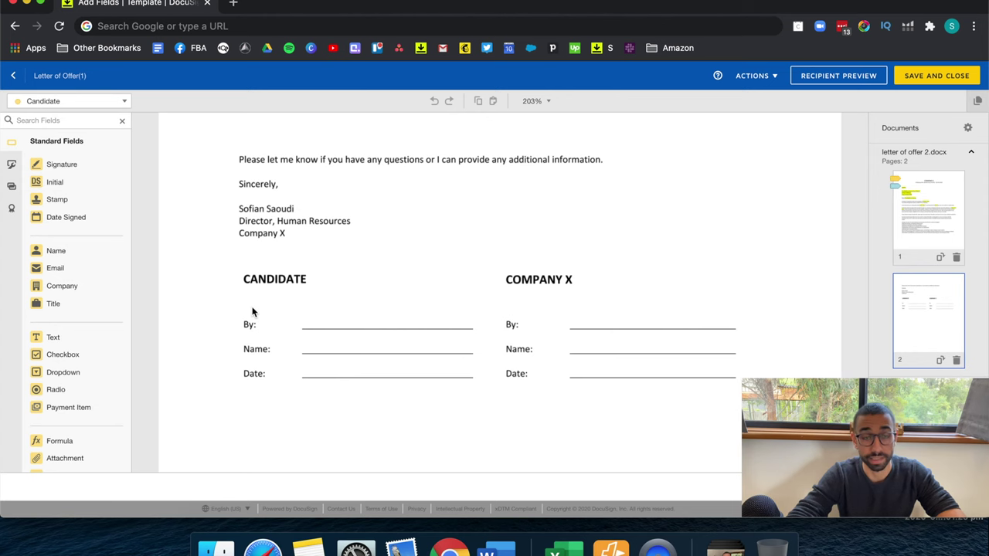
Drop a Signature field near the CANDIDATE heading and AutoPlace it on 'kind of text'
scroll(386, 307, down, 3)
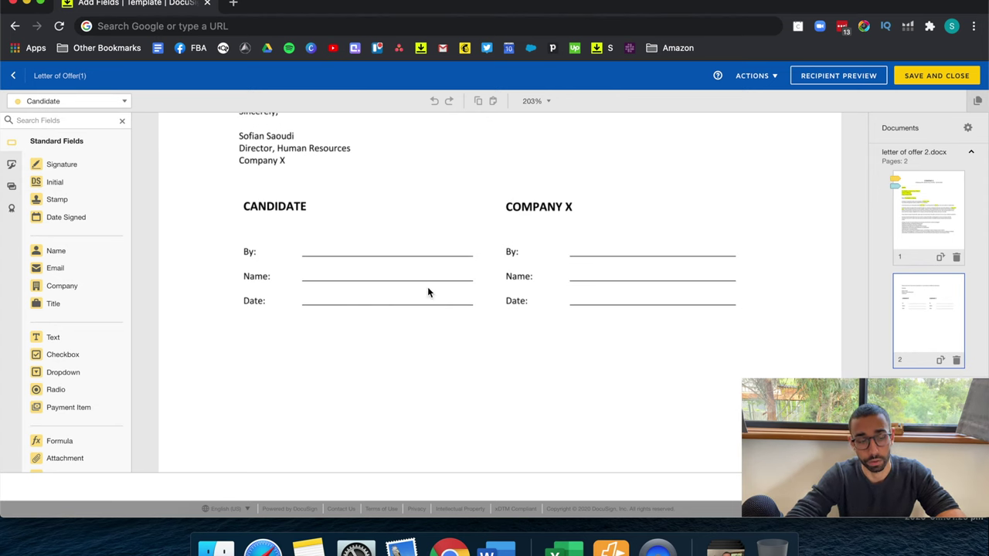
scroll(427, 287, up, 2)
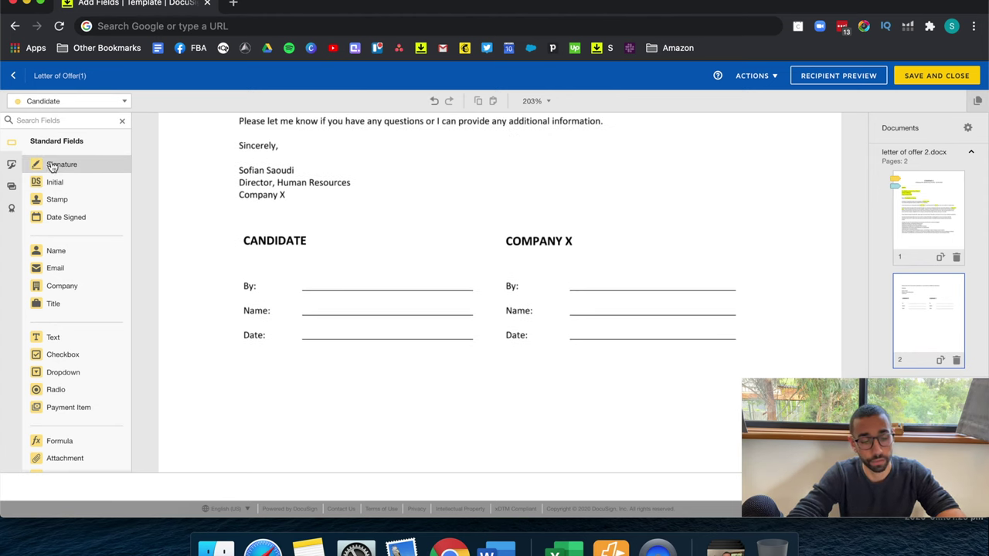
drag(52, 167, 198, 201)
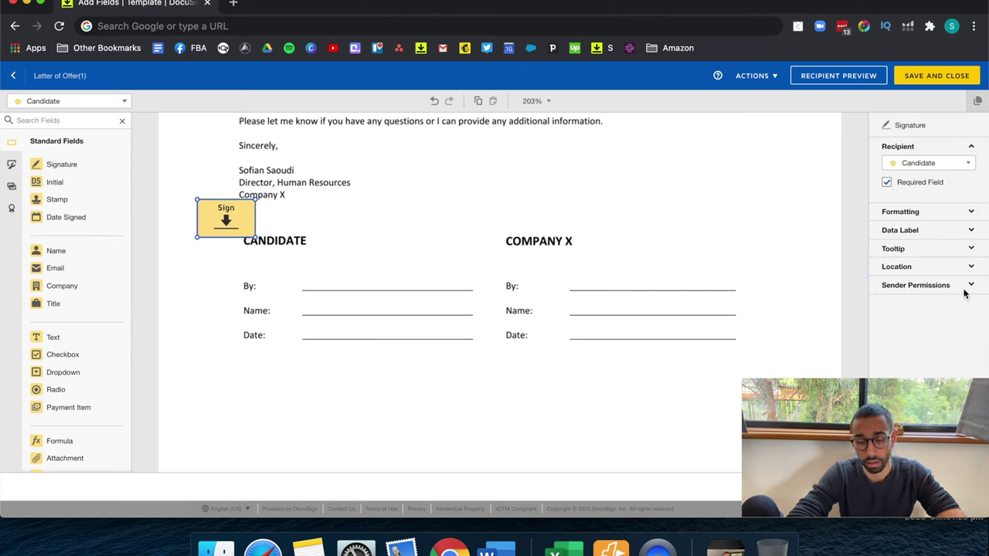
click(938, 266)
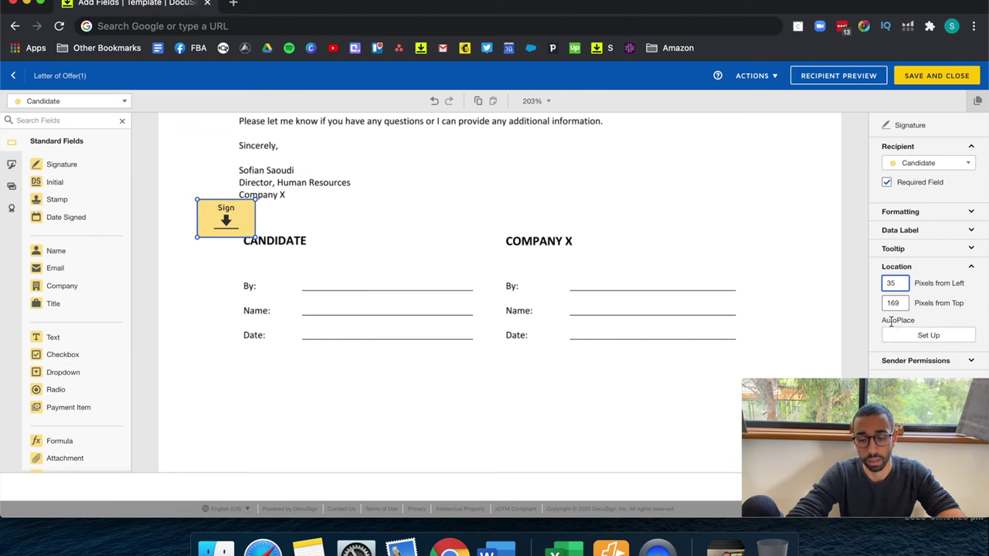
click(929, 337)
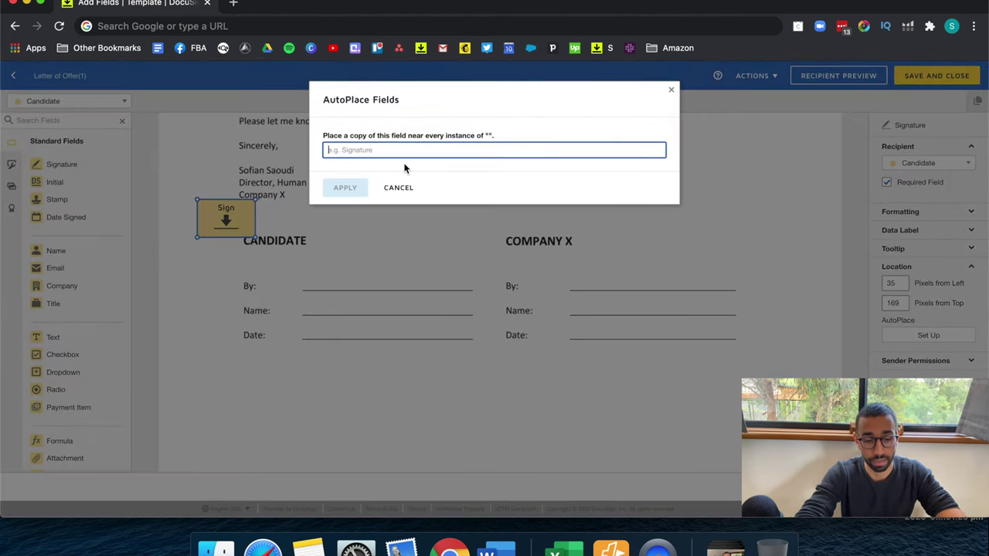
text(kind of text)
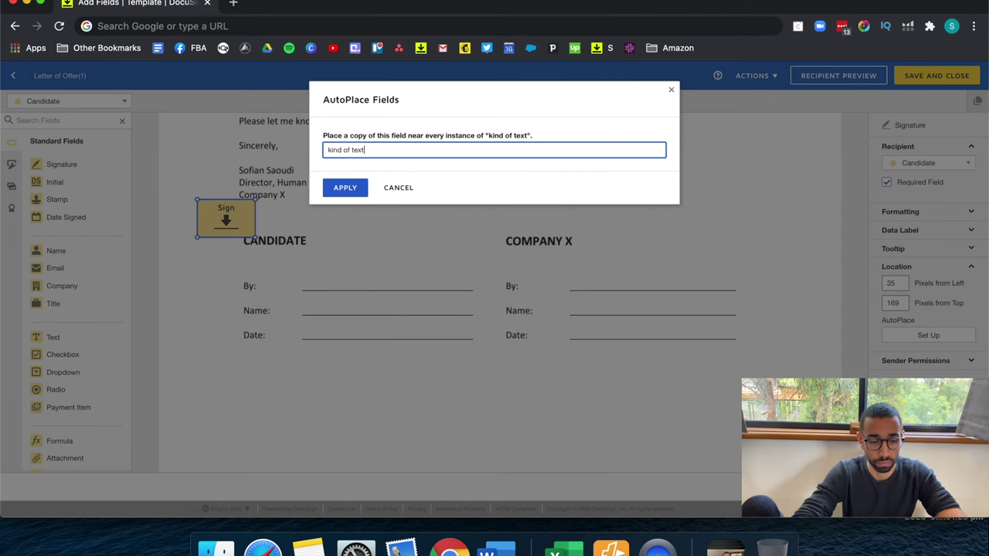
click(349, 188)
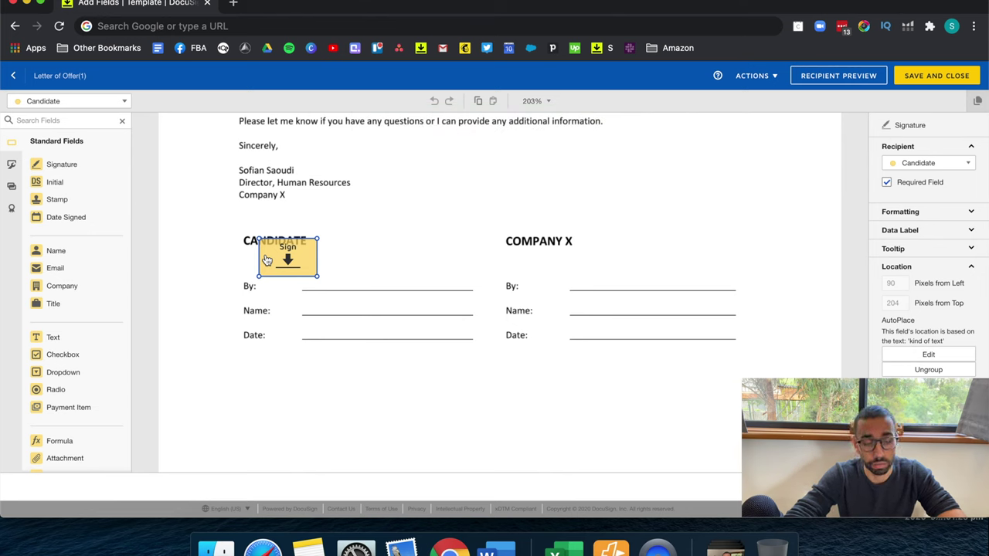
Move the signature onto the Candidate By: line and AutoPlace the name and date fields on 'kind of text'
mouse_move(266, 260)
mouse_down()
mouse_move(309, 258)
mouse_move(312, 269)
mouse_up()
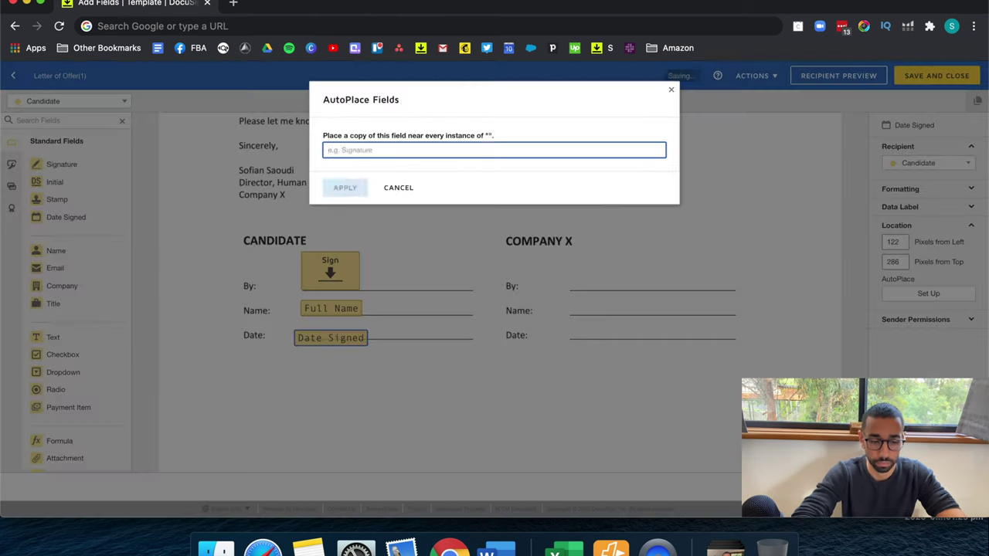
text(kind of text)
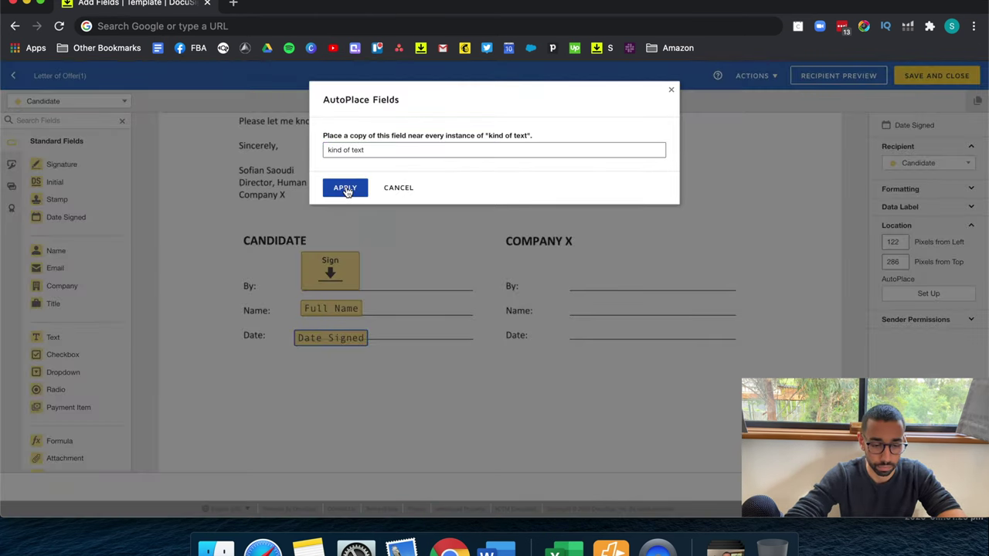
click(346, 191)
Copy the three Candidate fields into the Company X column, assign them to the company signer, and anchor the signature
key(super+a)
key(super+c)
key(super+v)
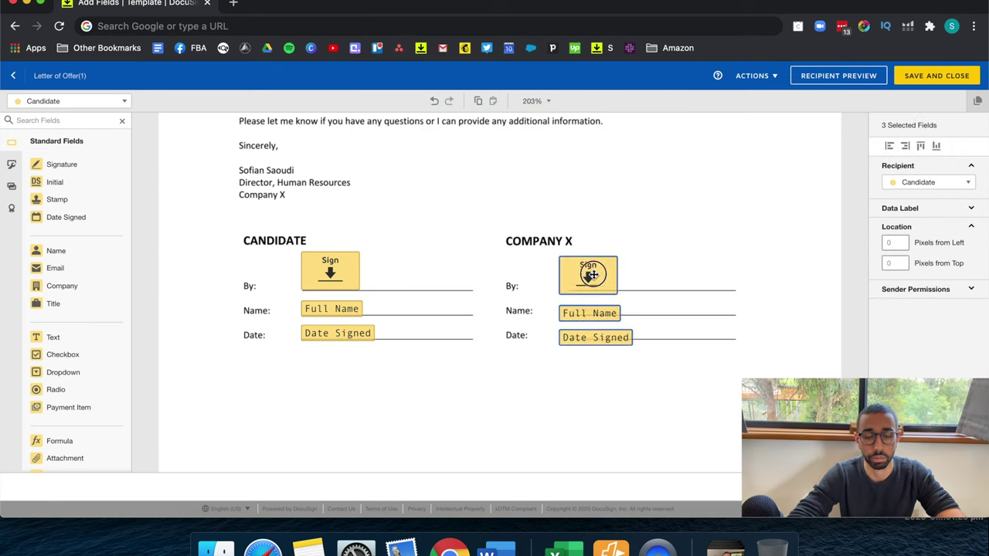
drag(589, 275, 504, 267)
click(927, 183)
click(908, 220)
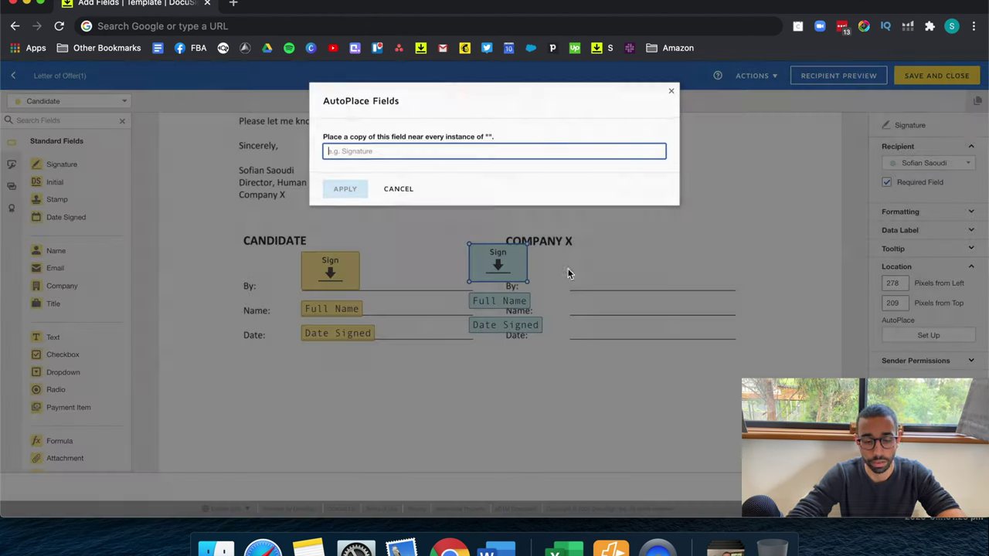
key(super+v)
key(Return)
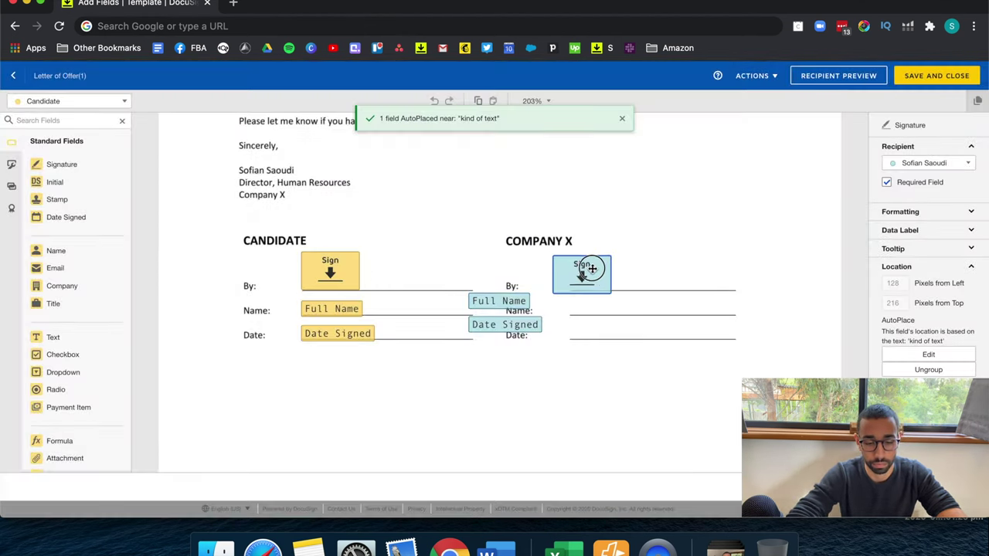
AutoPlace the Company X Full Name and Date Signed fields on 'kind of text'
click(499, 300)
click(923, 326)
key(super+v)
key(Return)
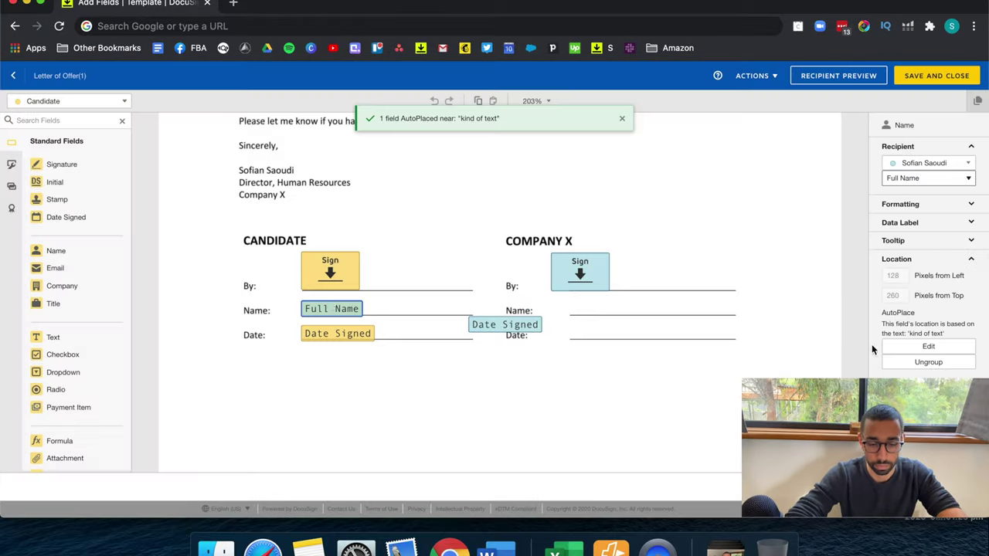
key(super+z)
click(504, 324)
click(927, 293)
key(super+v)
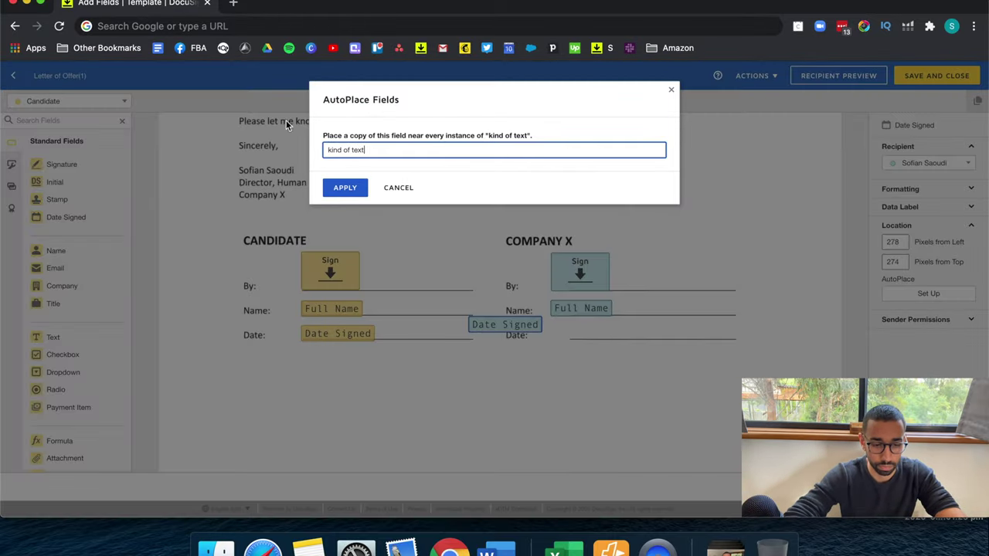
key(Return)
key(super+z)
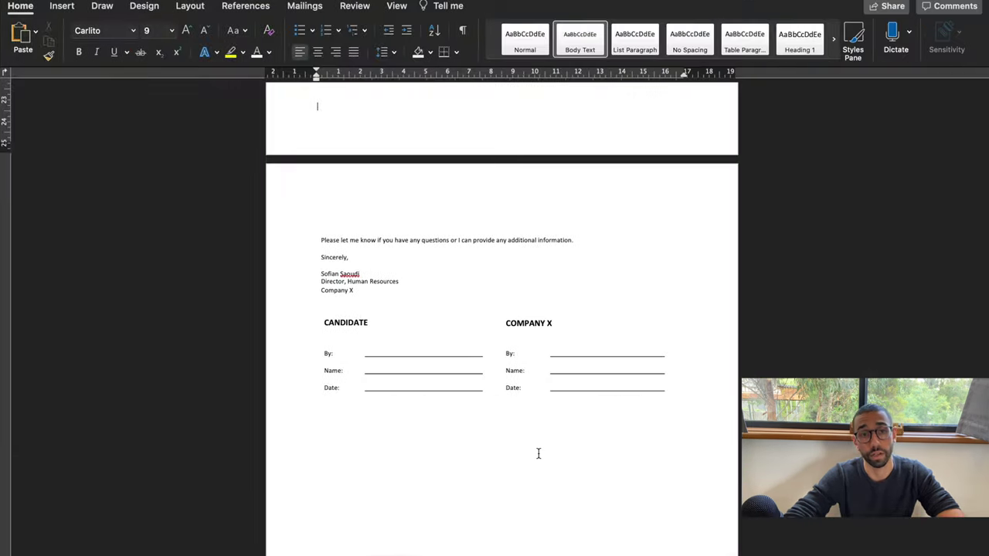
Select the letter body and paste a second copy of it after the original
scroll(449, 277, up, 10)
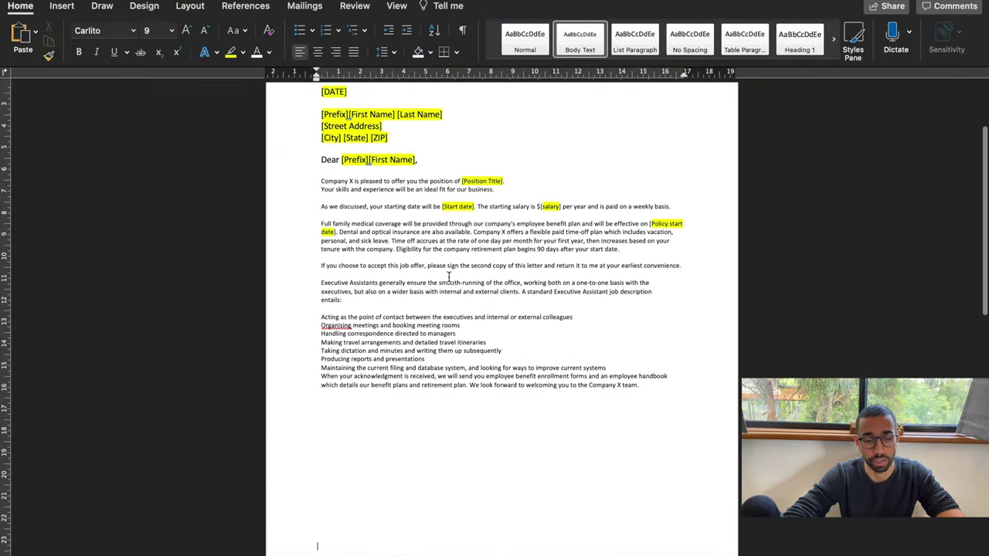
drag(271, 200, 316, 389)
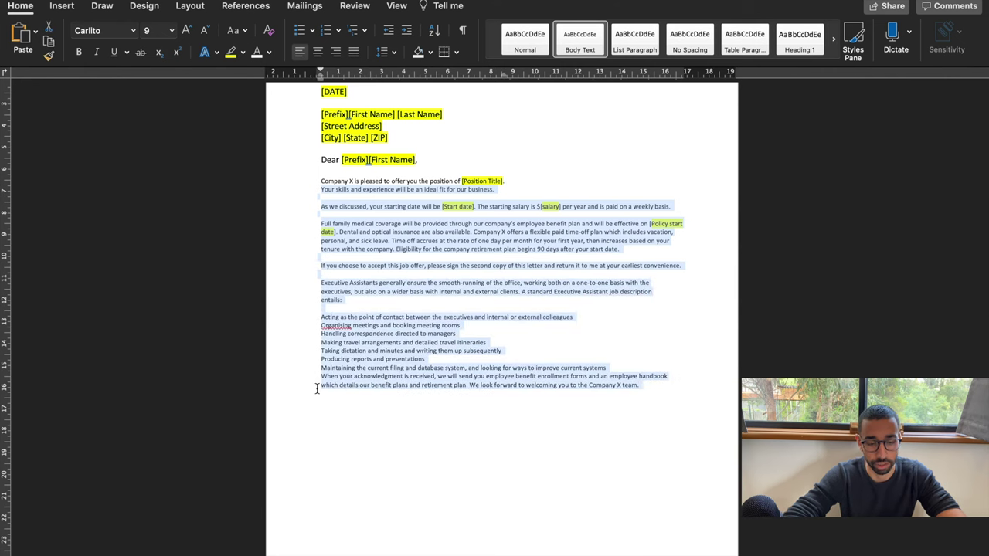
scroll(440, 458, down, 4)
scroll(440, 457, down, 2)
click(437, 410)
scroll(437, 410, up, 3)
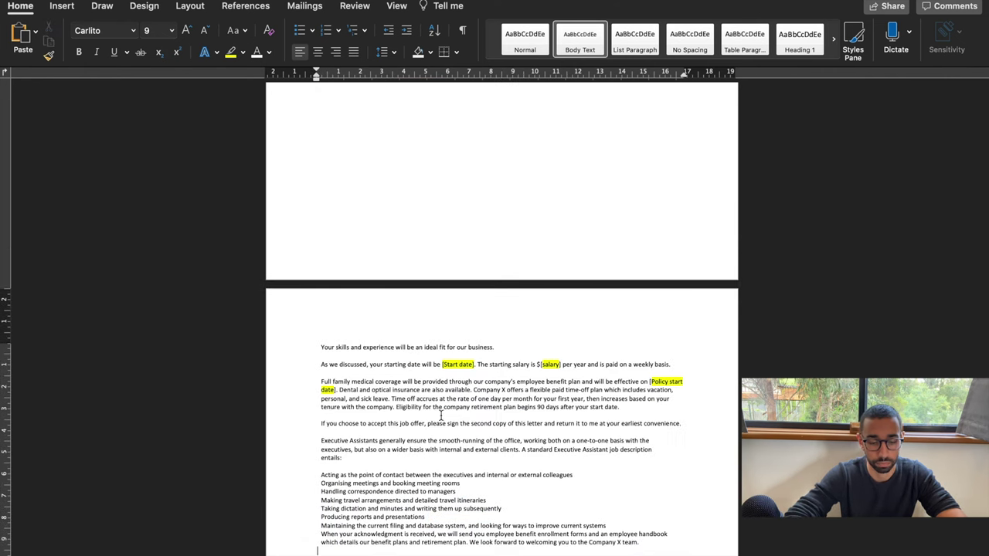
scroll(463, 433, down, 3)
scroll(472, 440, down, 2)
key(super+v)
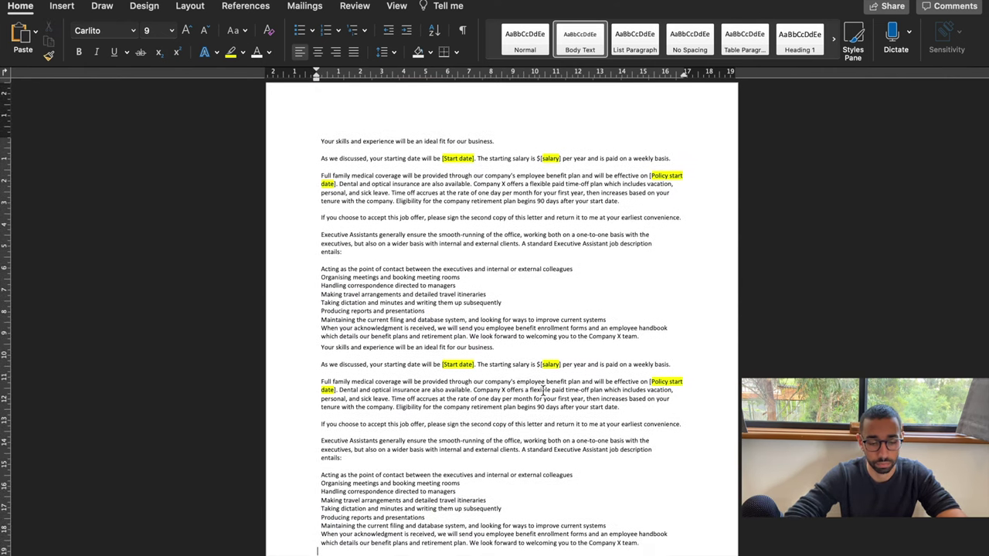
scroll(544, 391, down, 10)
scroll(706, 392, up, 4)
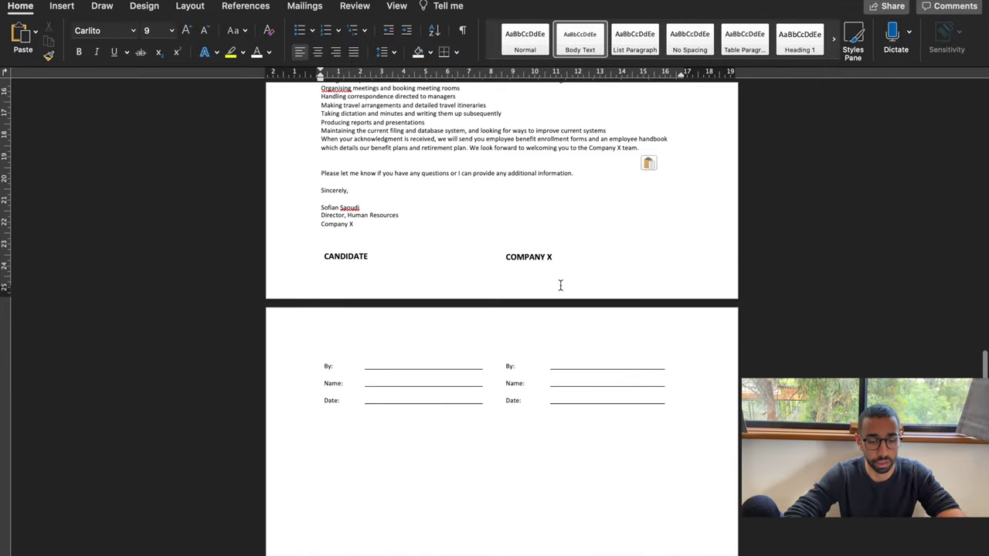
scroll(517, 381, up, 15)
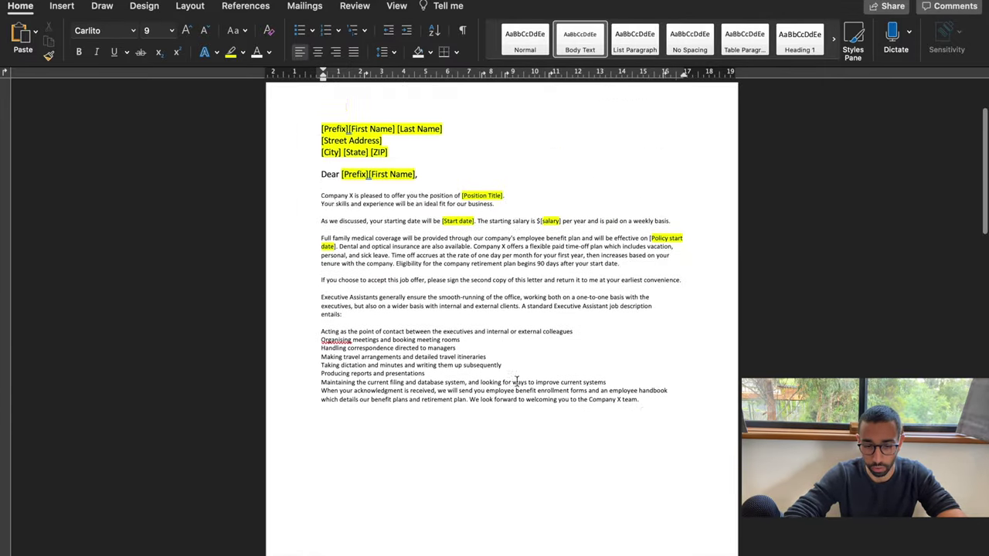
scroll(517, 381, down, 15)
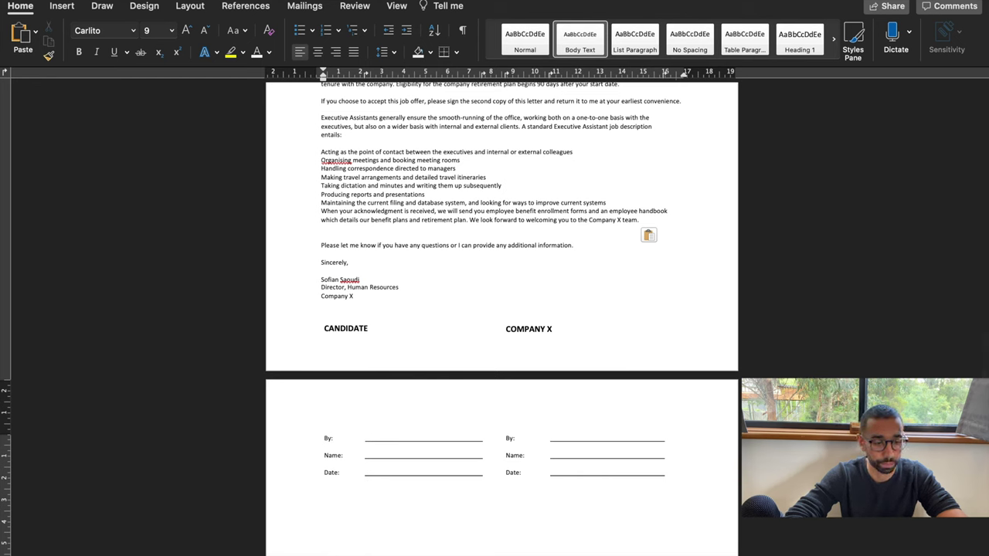
Save the lengthened letter as 'letter of offer 3'
click(108, 3)
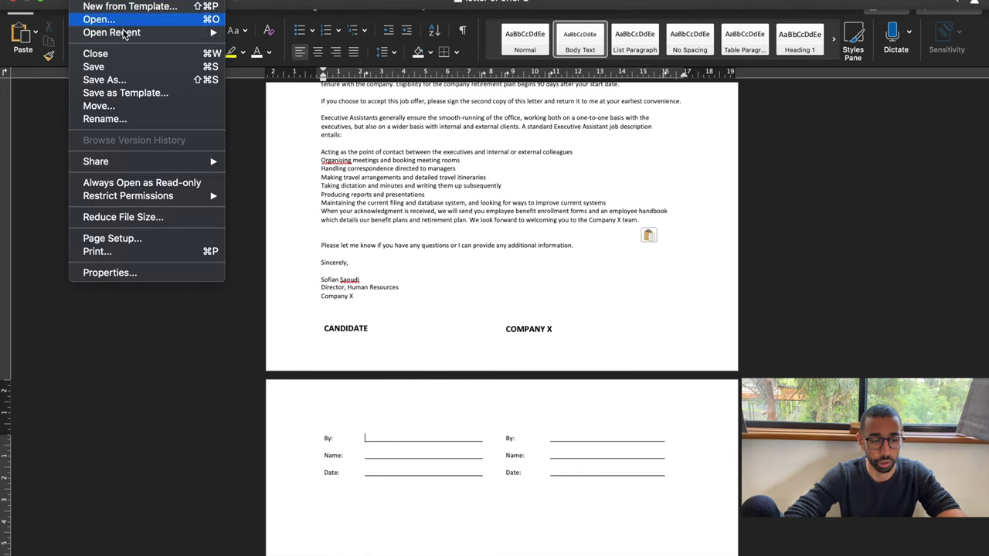
click(122, 80)
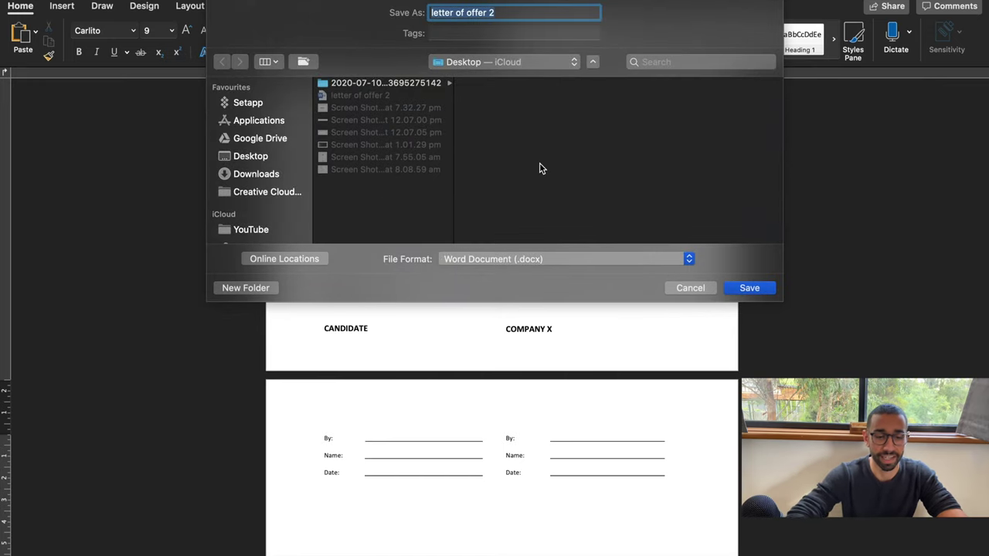
click(519, 13)
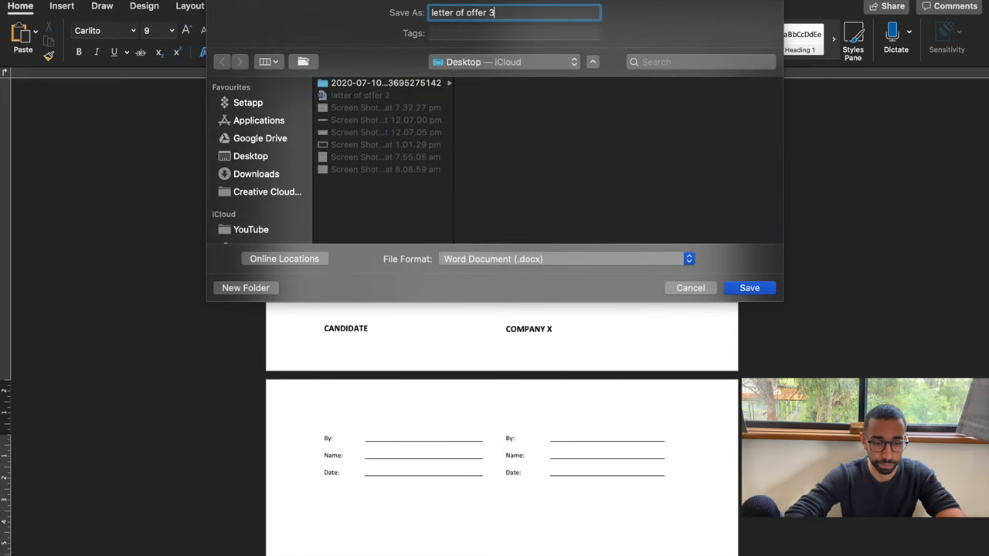
click(748, 288)
From the DocuSign home, start a new envelope and upload letter of offer 3.docx
key(super+Tab)
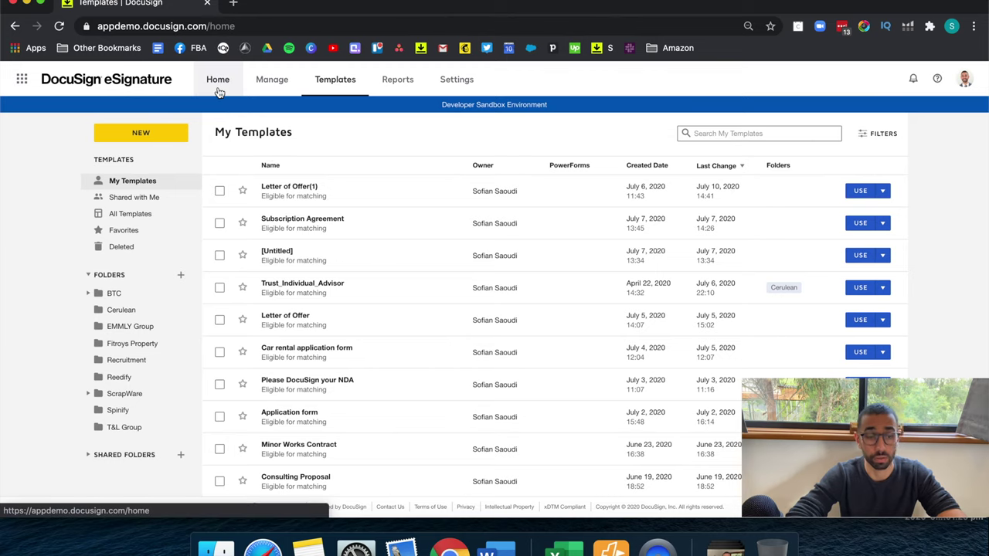
click(218, 87)
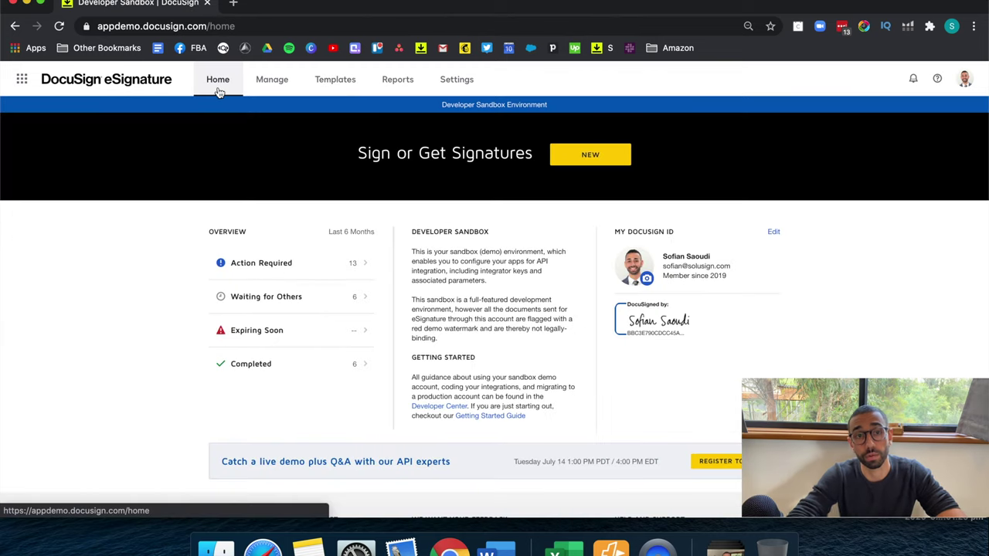
click(591, 155)
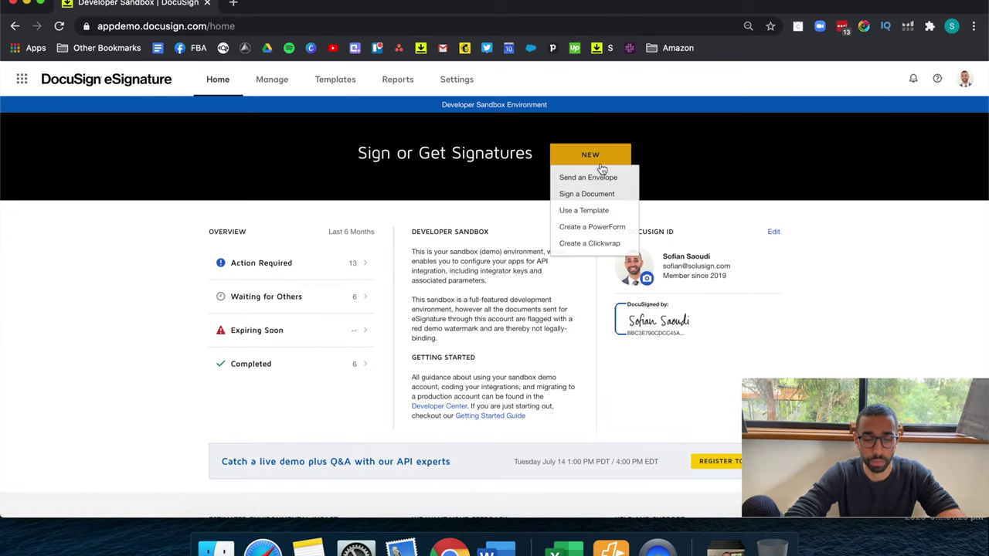
click(595, 176)
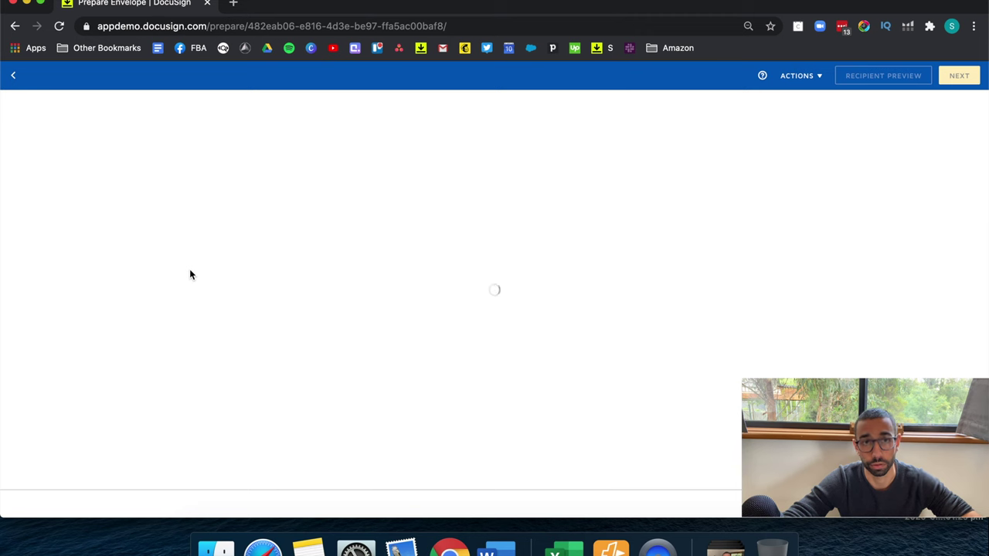
click(183, 209)
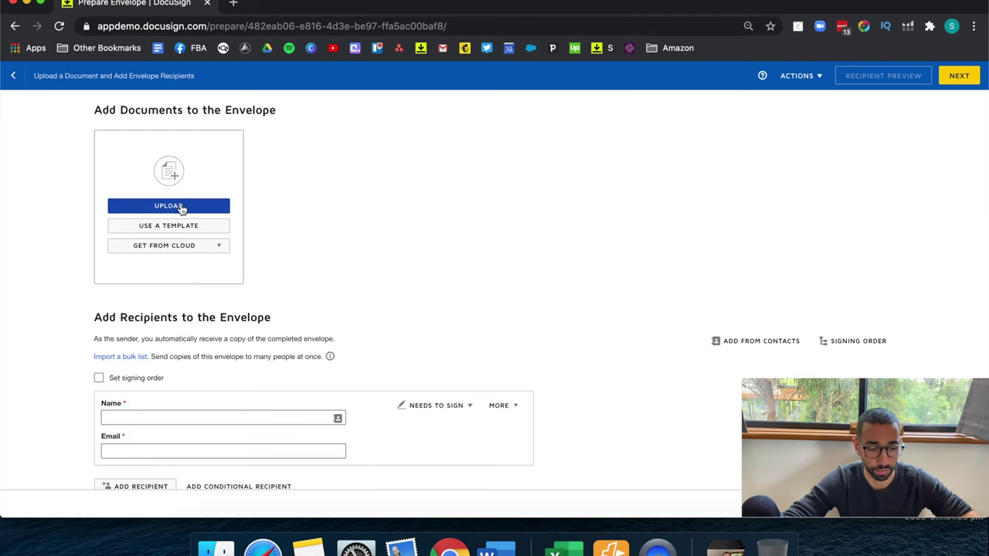
double_click(433, 96)
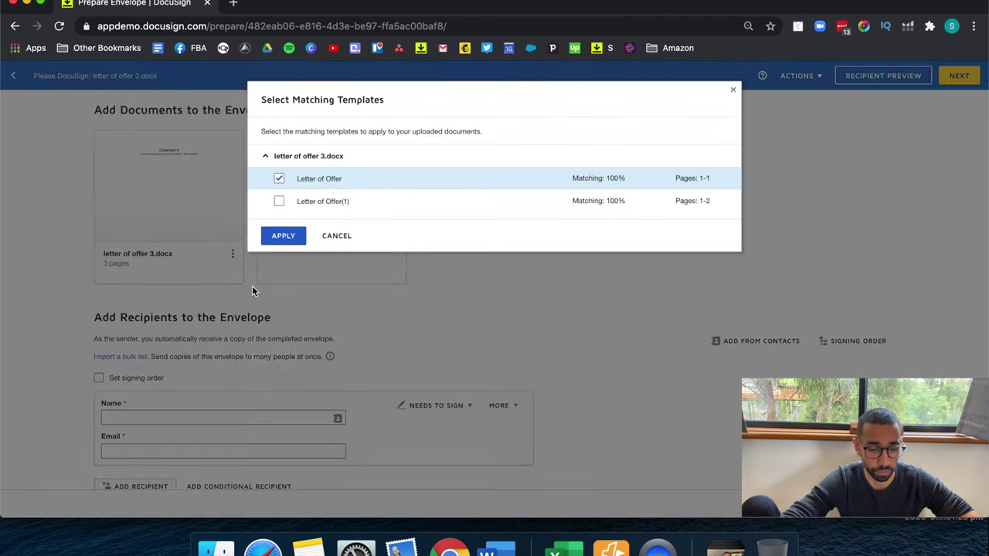
Apply only the Letter of Offer(1) template, unticking Letter of Offer, and continue to fields
click(280, 200)
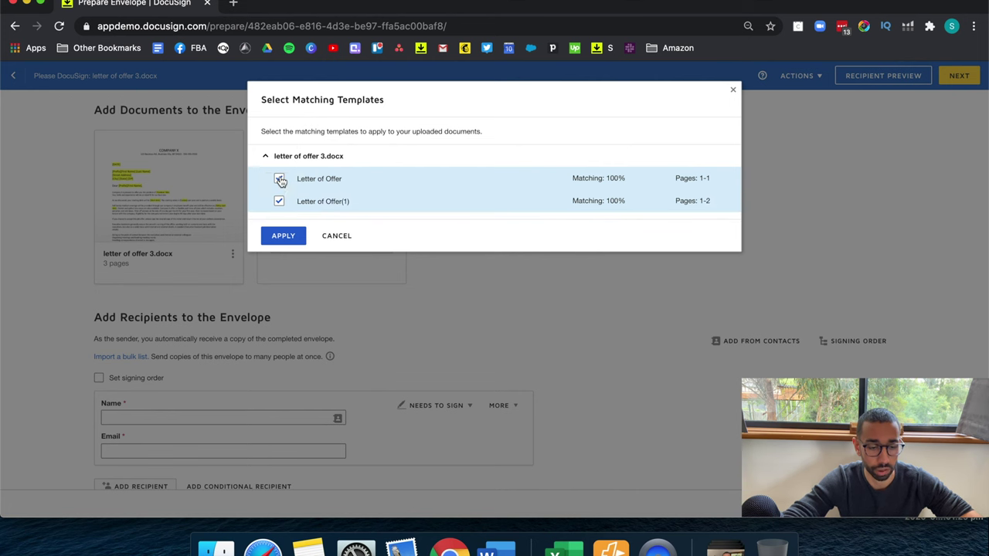
click(280, 178)
click(283, 237)
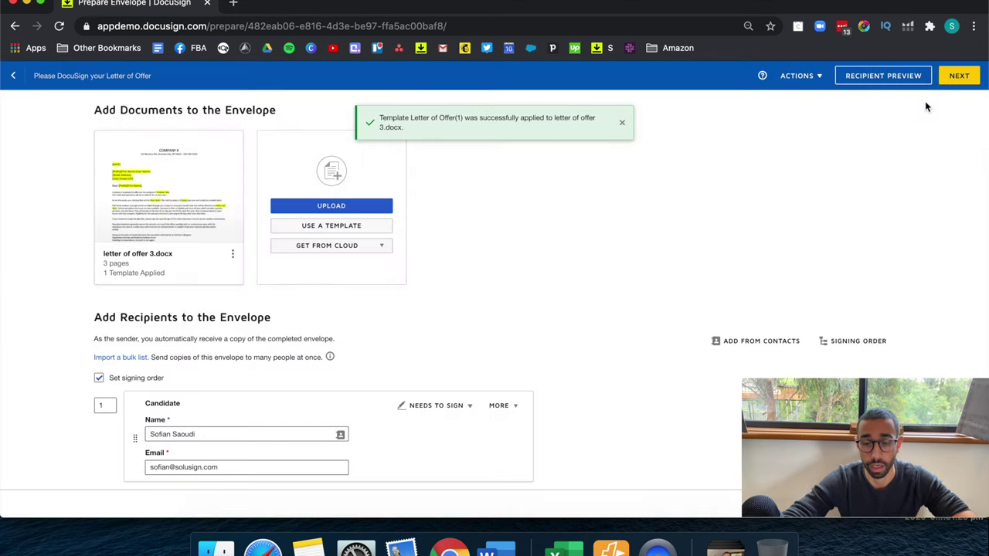
click(959, 77)
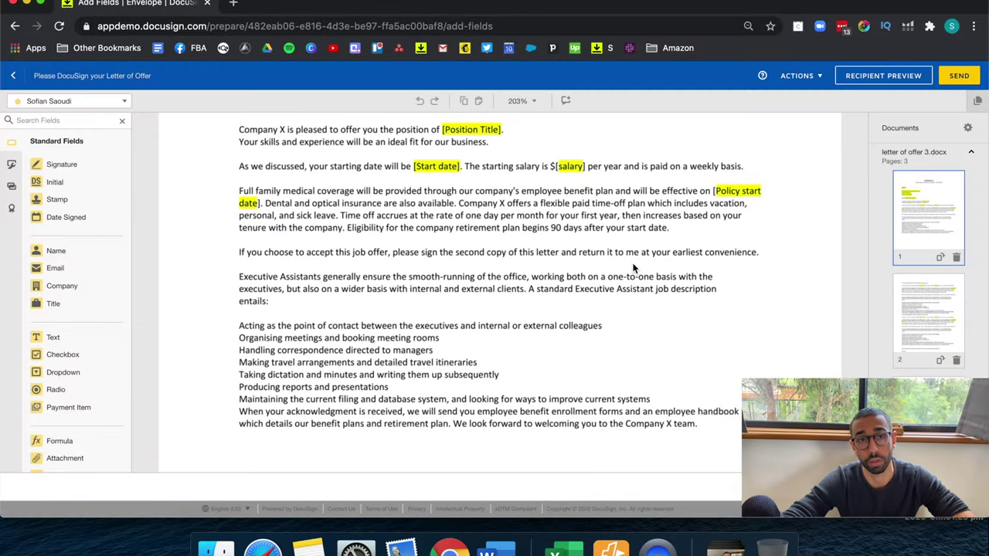
Scroll down through the letter of offer 3 envelope toward the page 3 signature block
scroll(633, 268, down, 10)
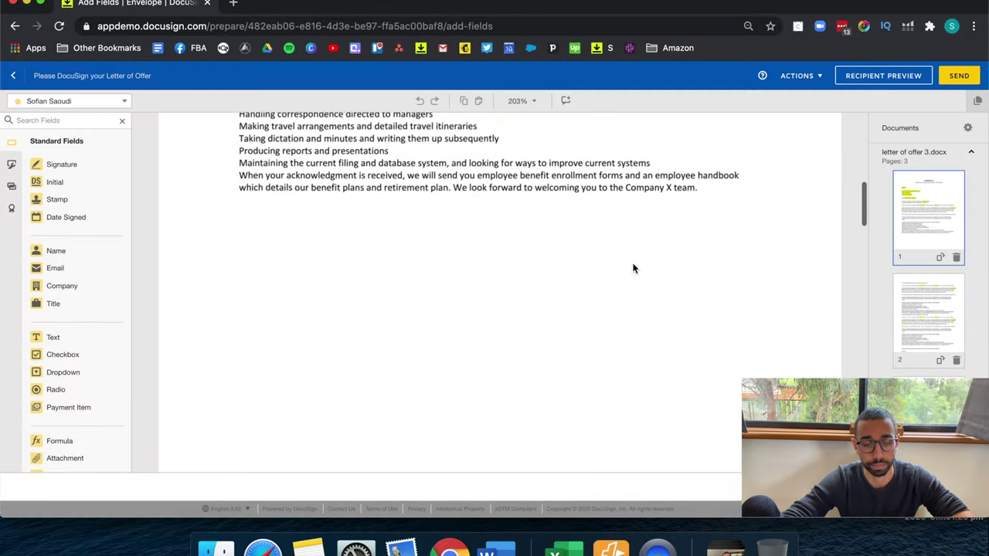
scroll(633, 268, down, 15)
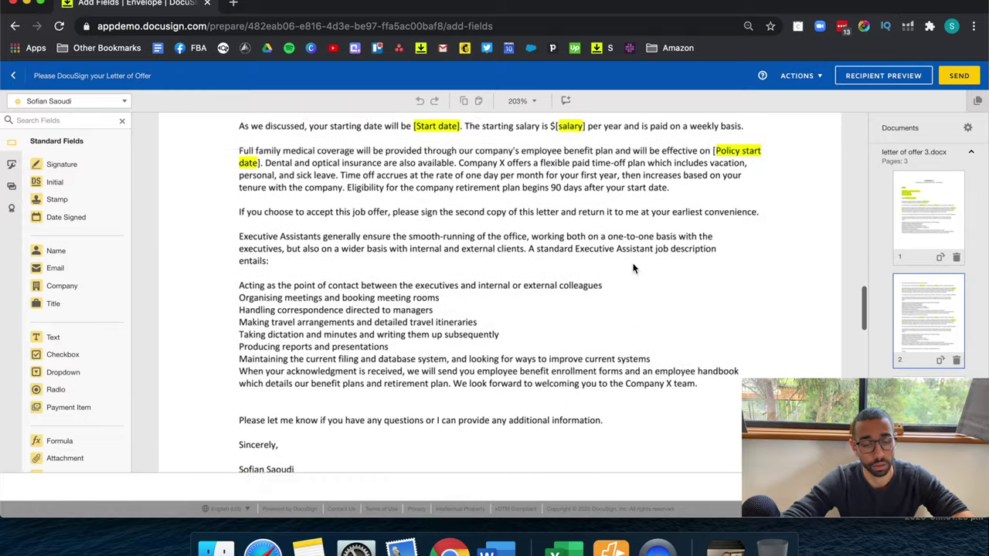